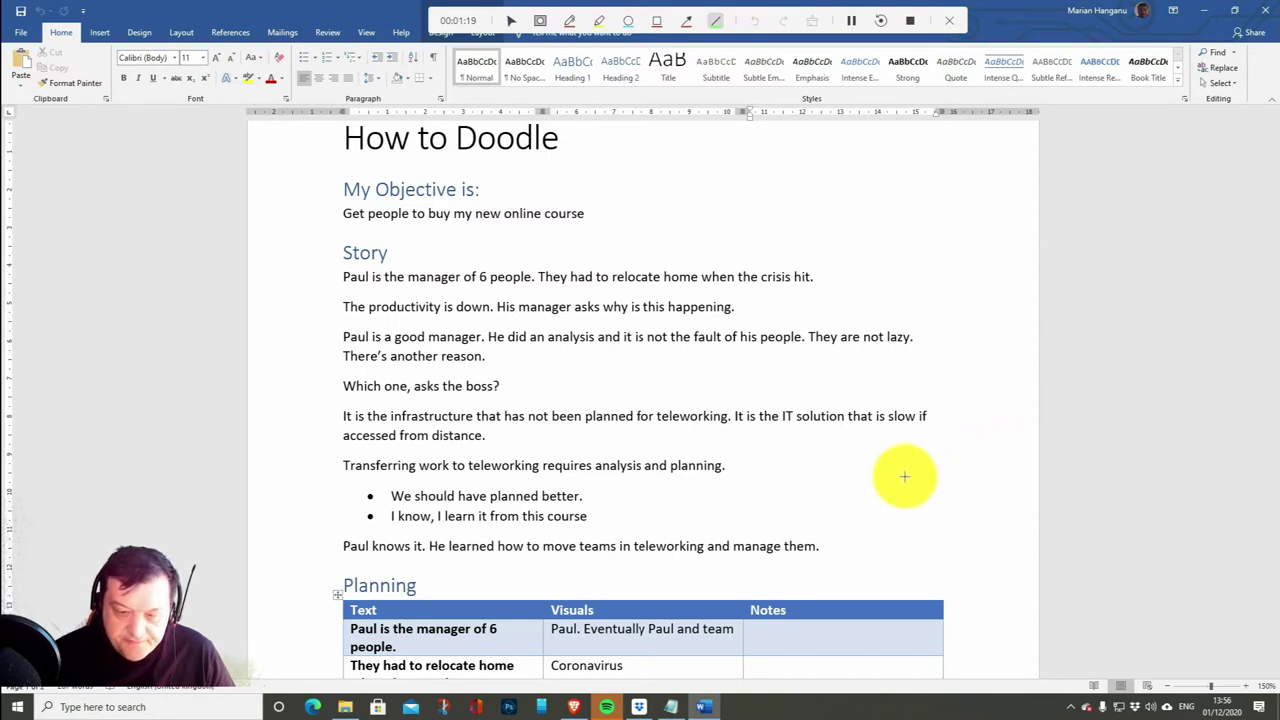
# Dismiss the open prompt and scroll through the window to review its content.
pyautogui.click(714, 491)
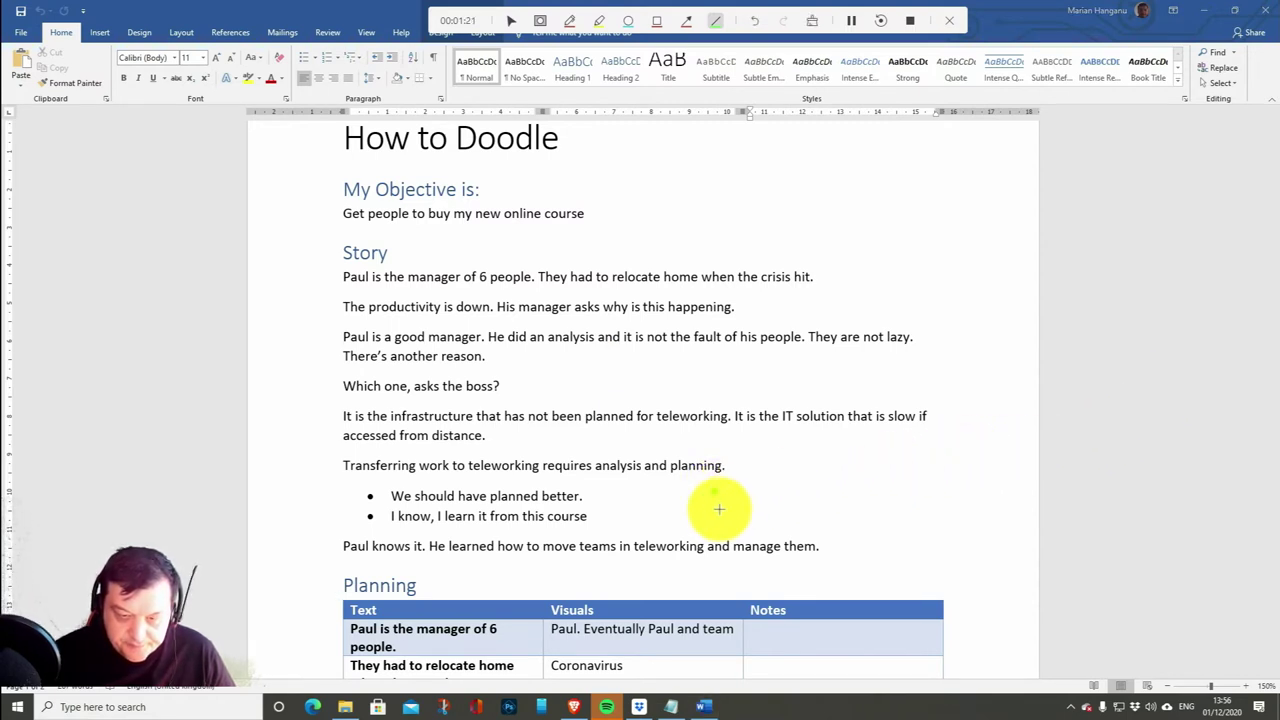
pyautogui.press('Escape')
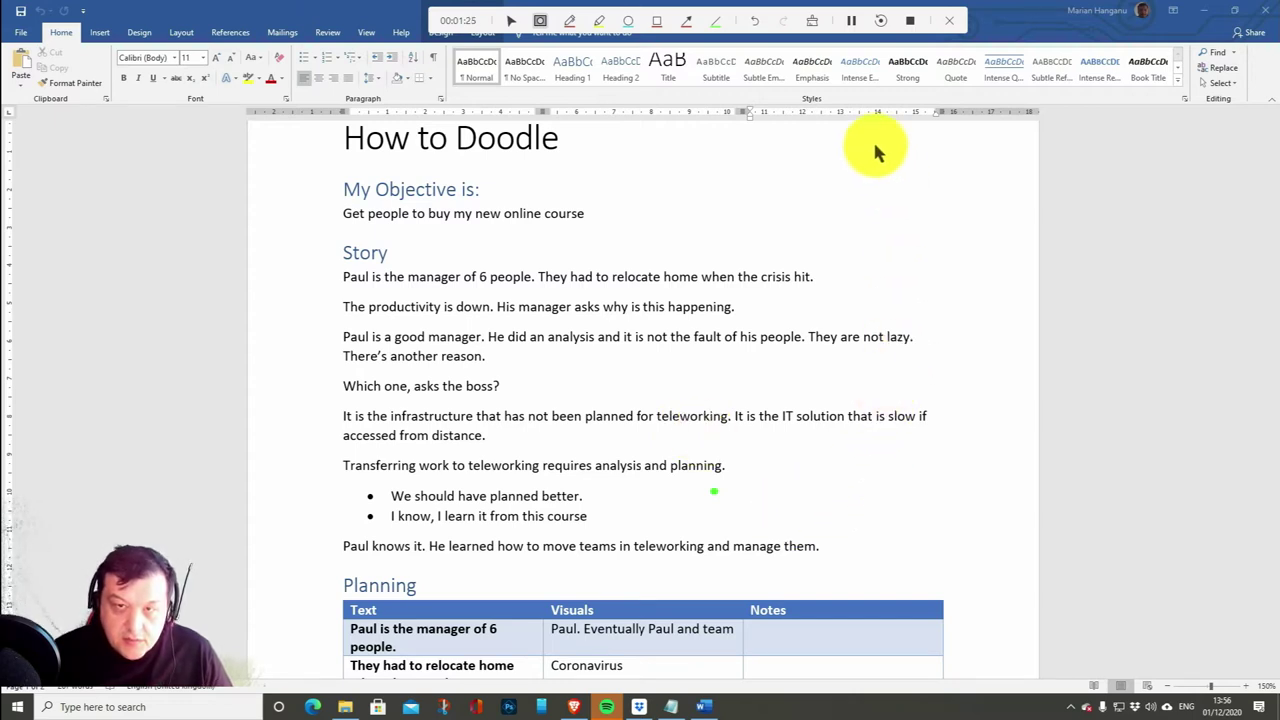
pyautogui.click(508, 20)
pyautogui.scroll(-5, 809, 417)
pyautogui.scroll(-3, 809, 417)
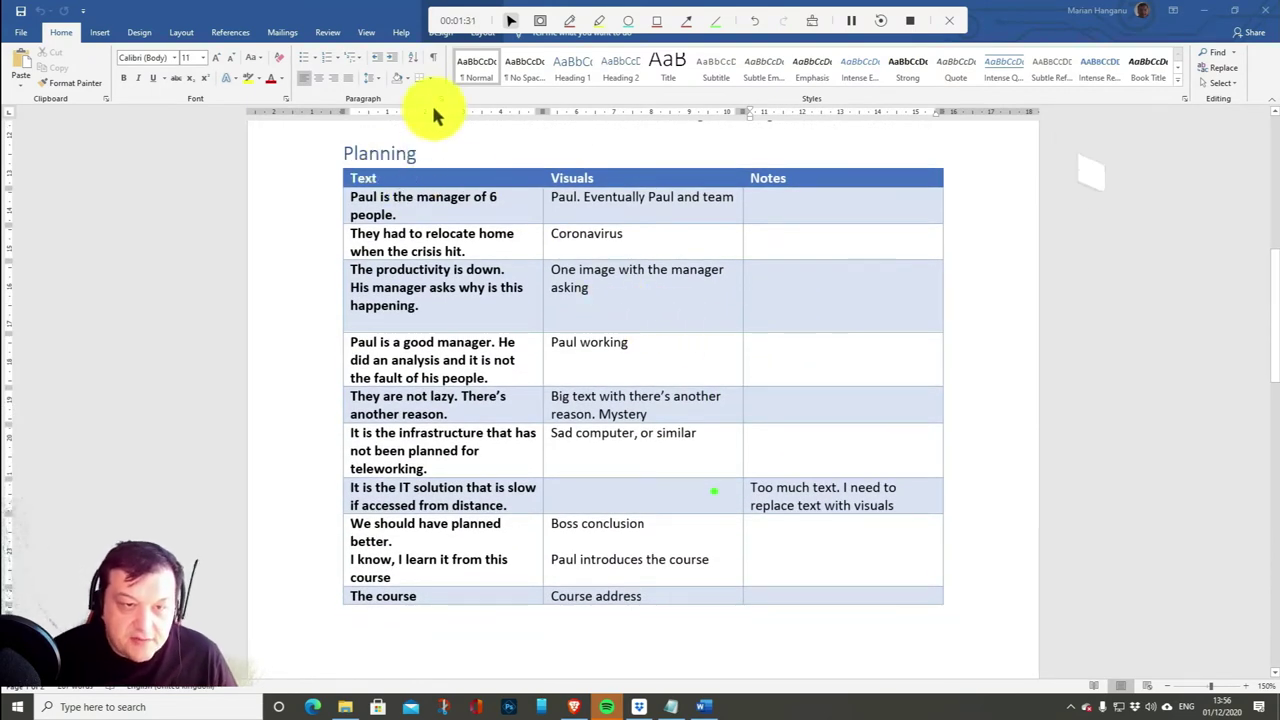
pyautogui.scroll(7, 515, 400)
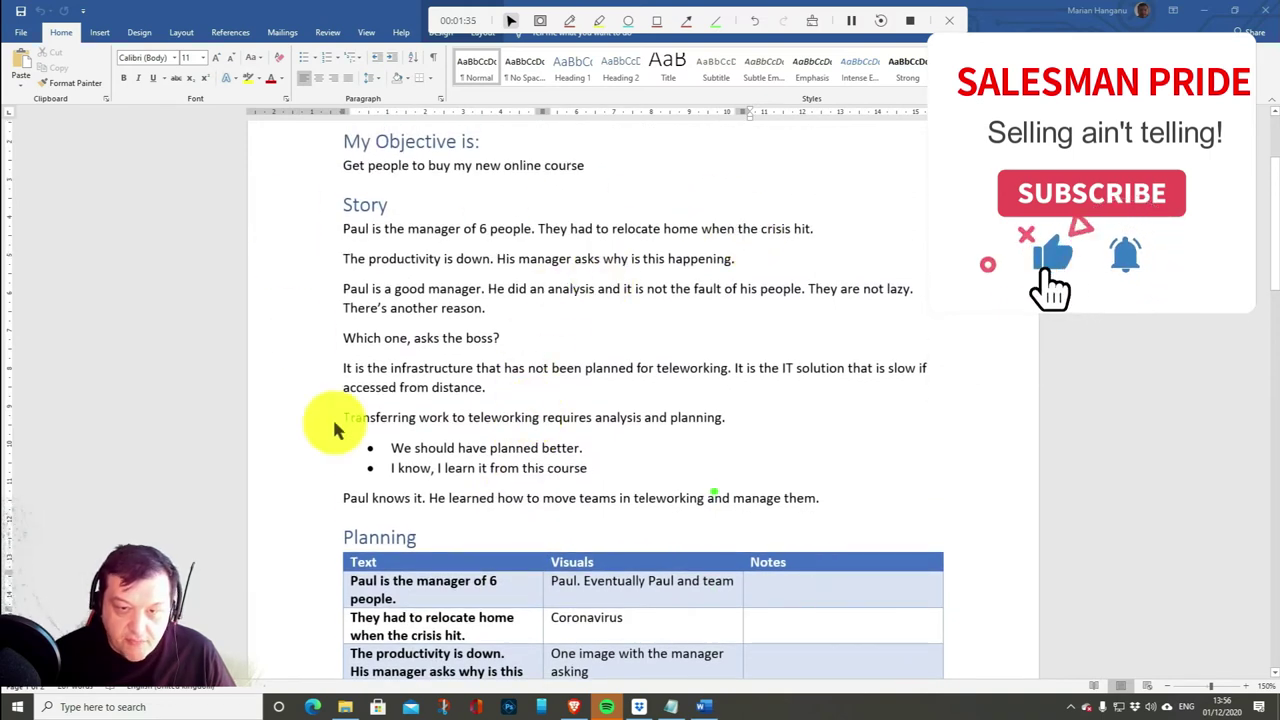
pyautogui.scroll(-5, 625, 365)
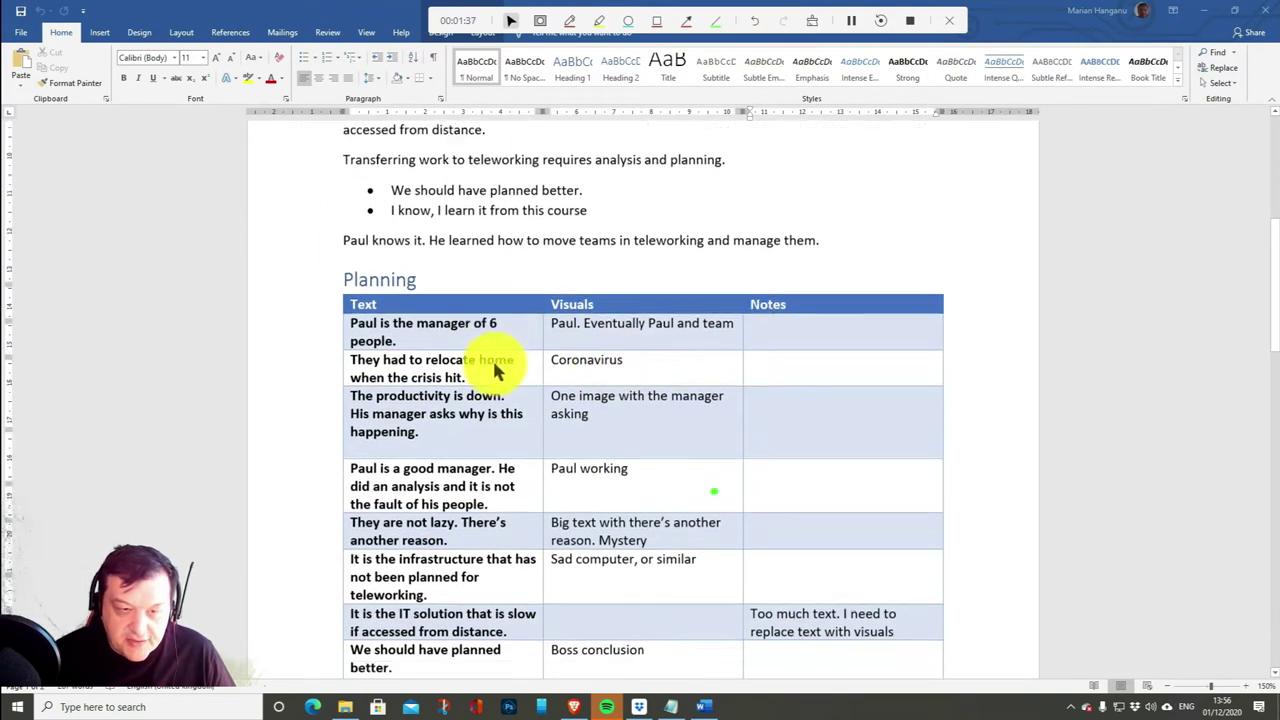
pyautogui.scroll(-2, 500, 371)
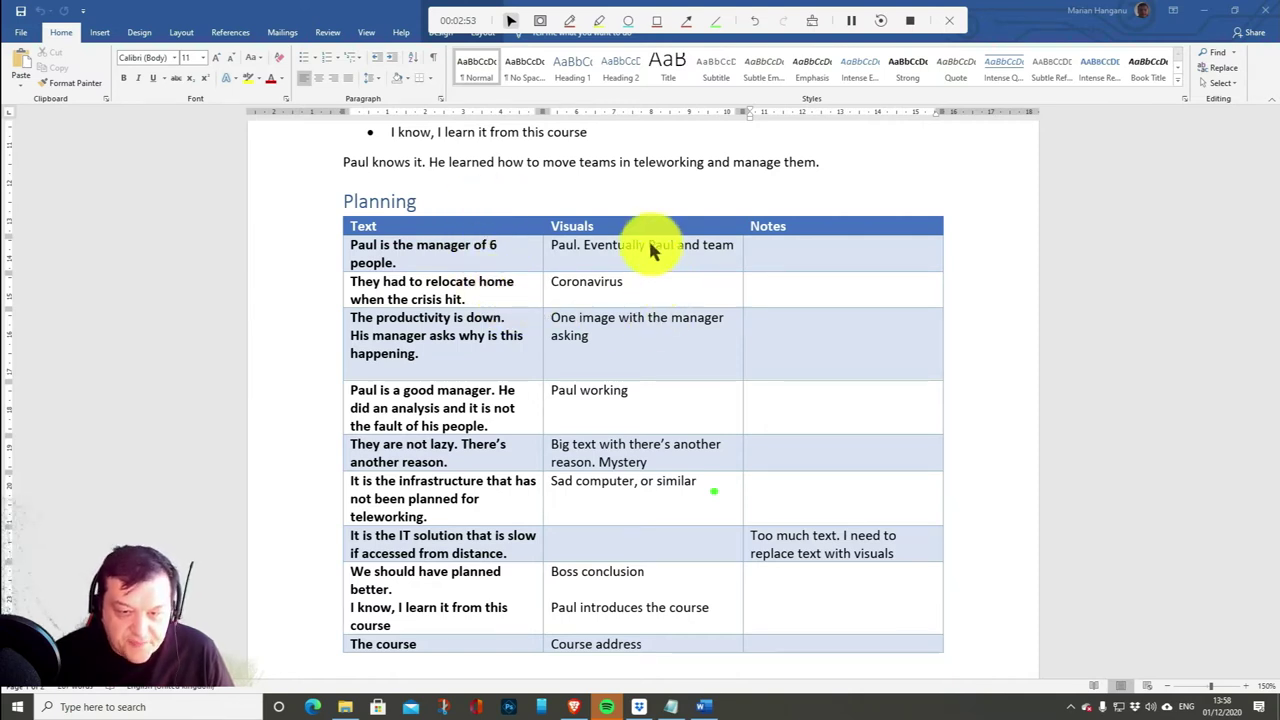
pyautogui.scroll(-1, 651, 245)
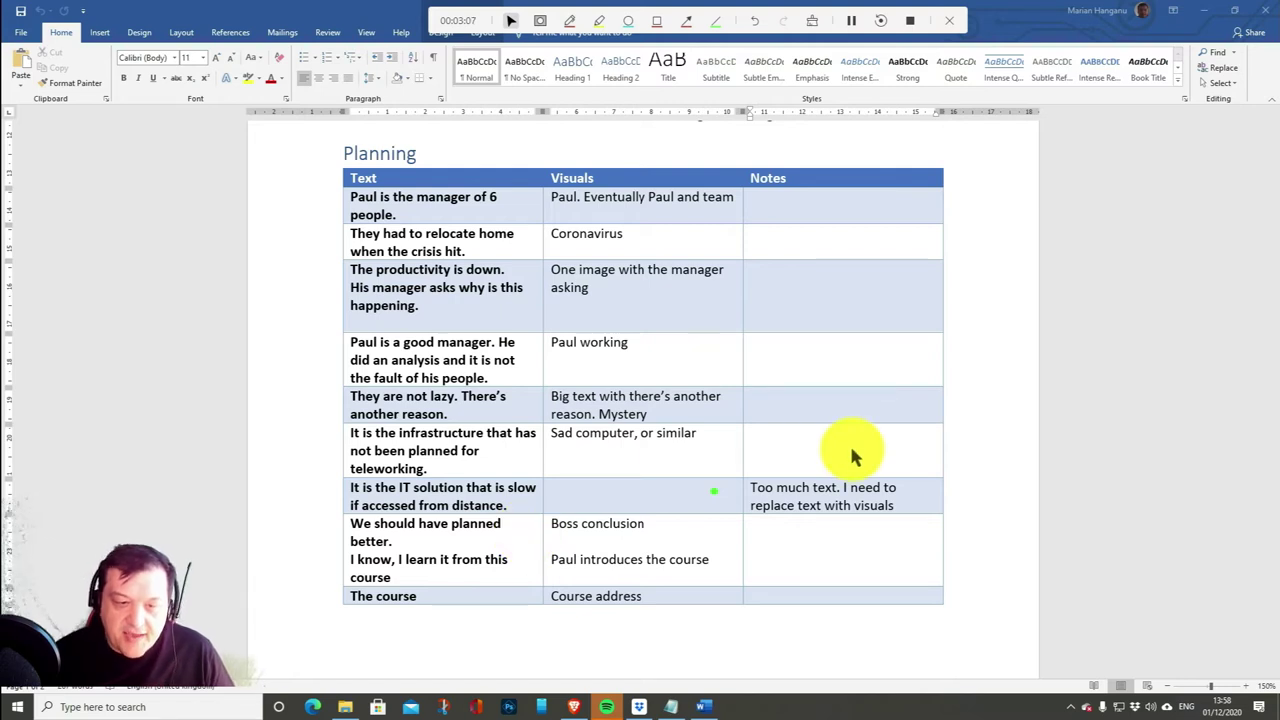
pyautogui.scroll(2, 829, 525)
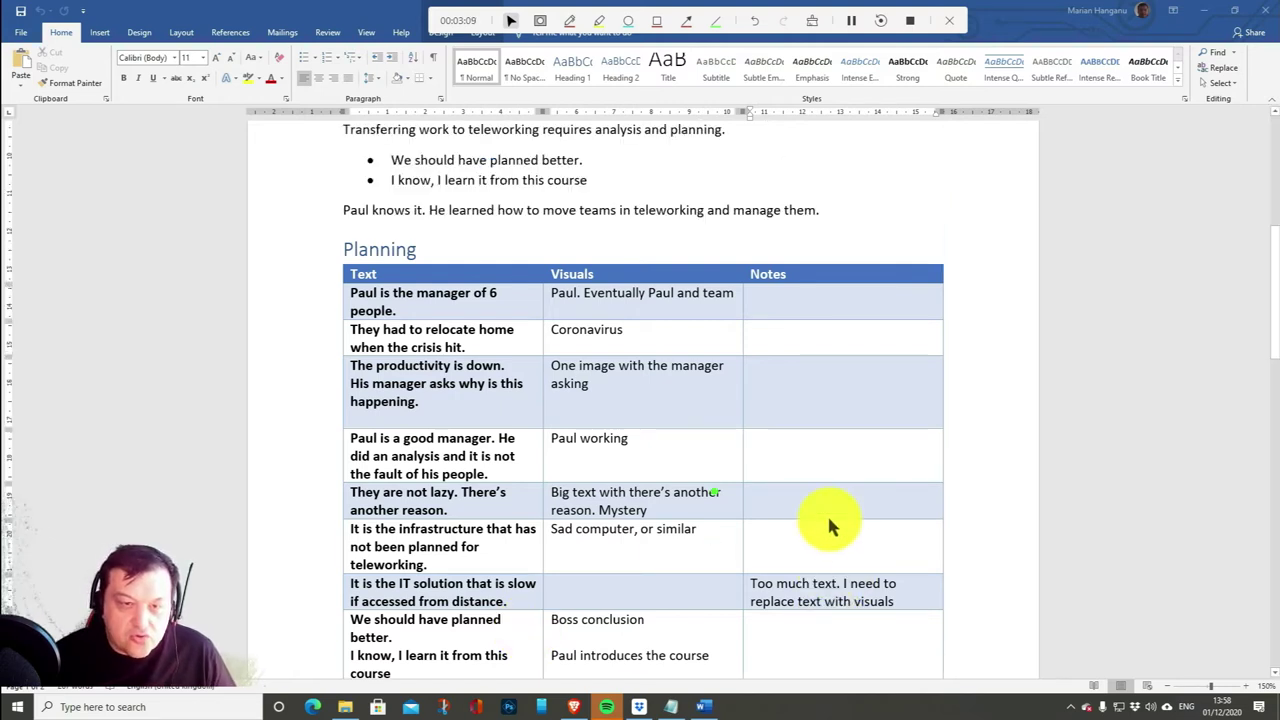
pyautogui.scroll(2, 829, 525)
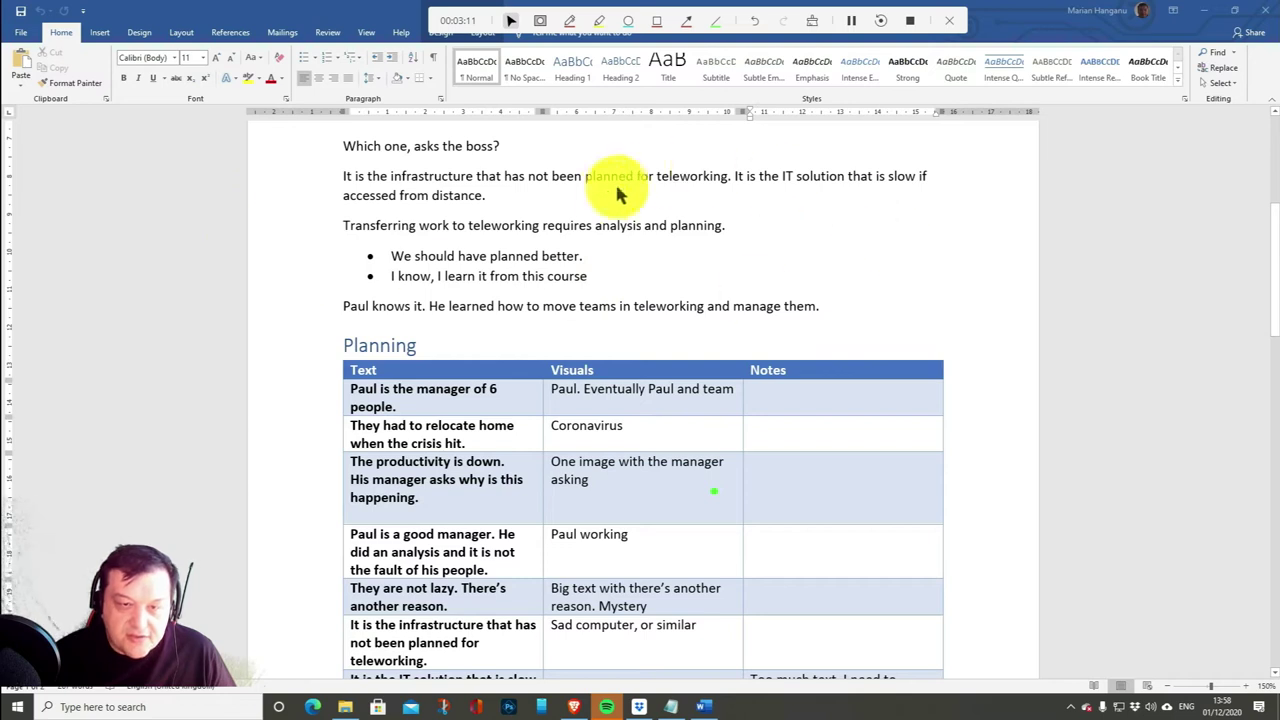
pyautogui.scroll(-5, 539, 290)
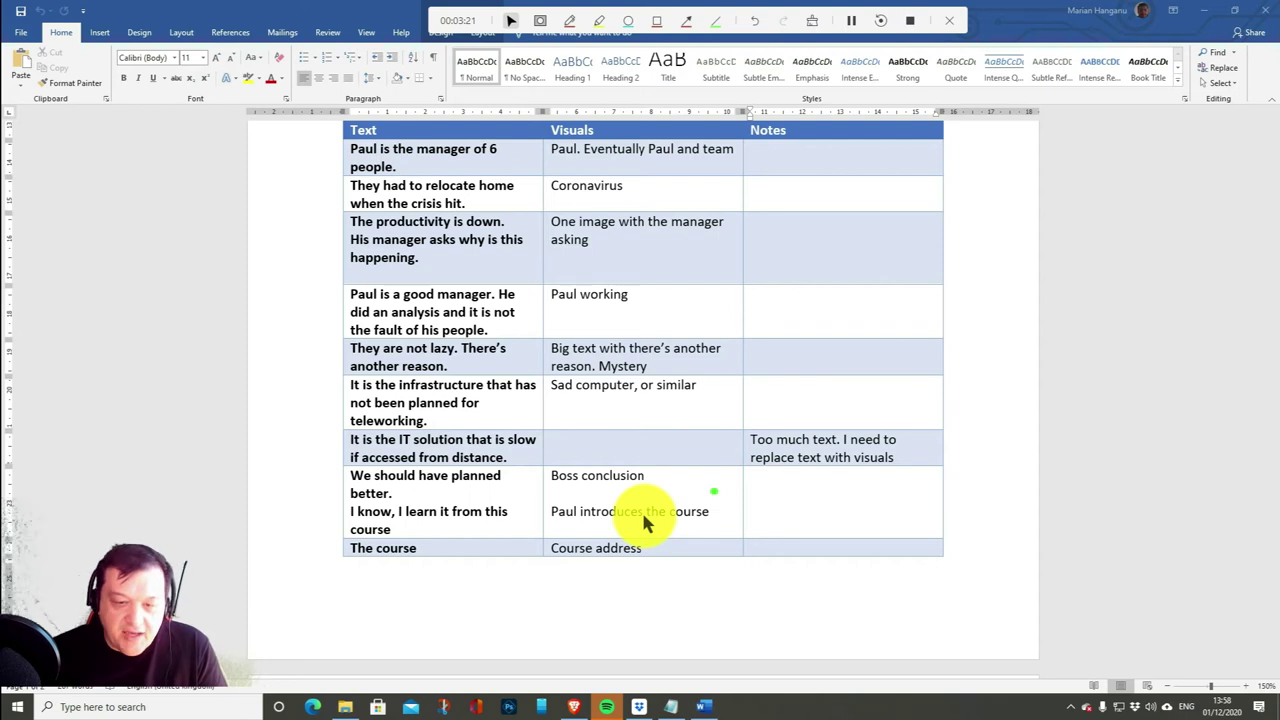
pyautogui.scroll(-2, 643, 517)
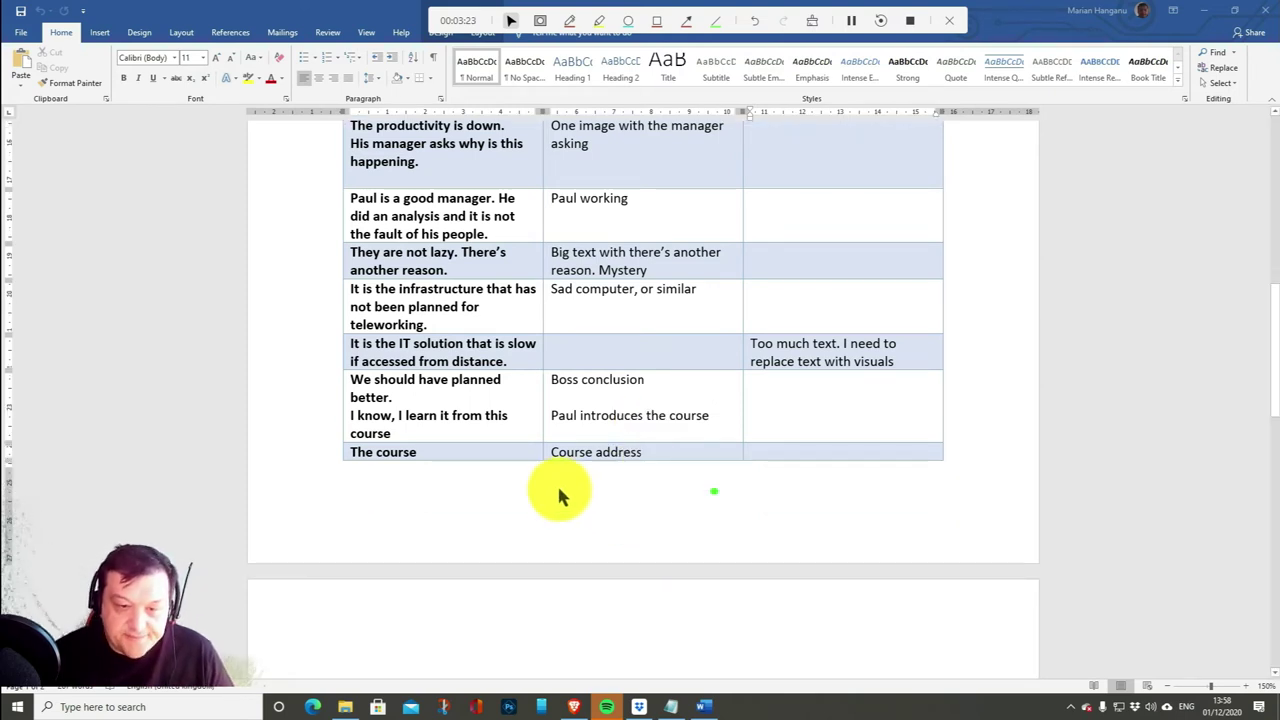
pyautogui.scroll(-2, 703, 484)
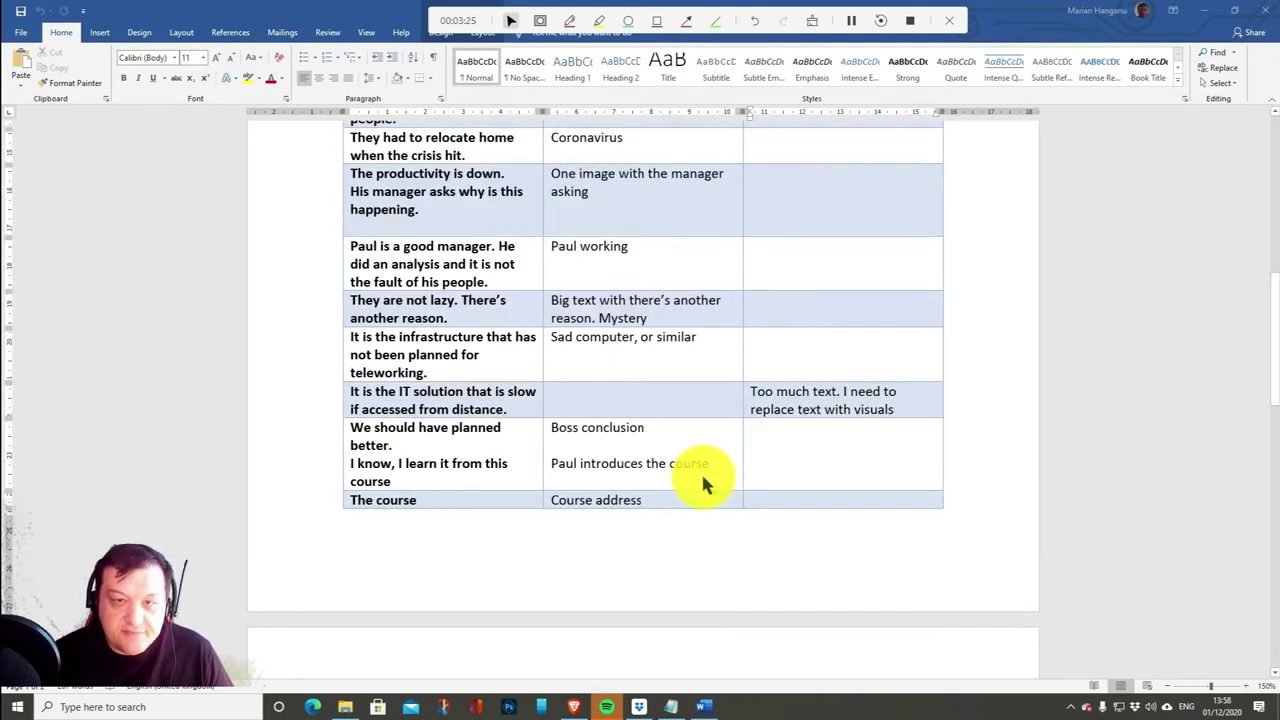
pyautogui.scroll(6, 706, 486)
# Launch Doodly and create a 1080p video titled 'sample doodly for how to doodle'.
pyautogui.click(226, 707)
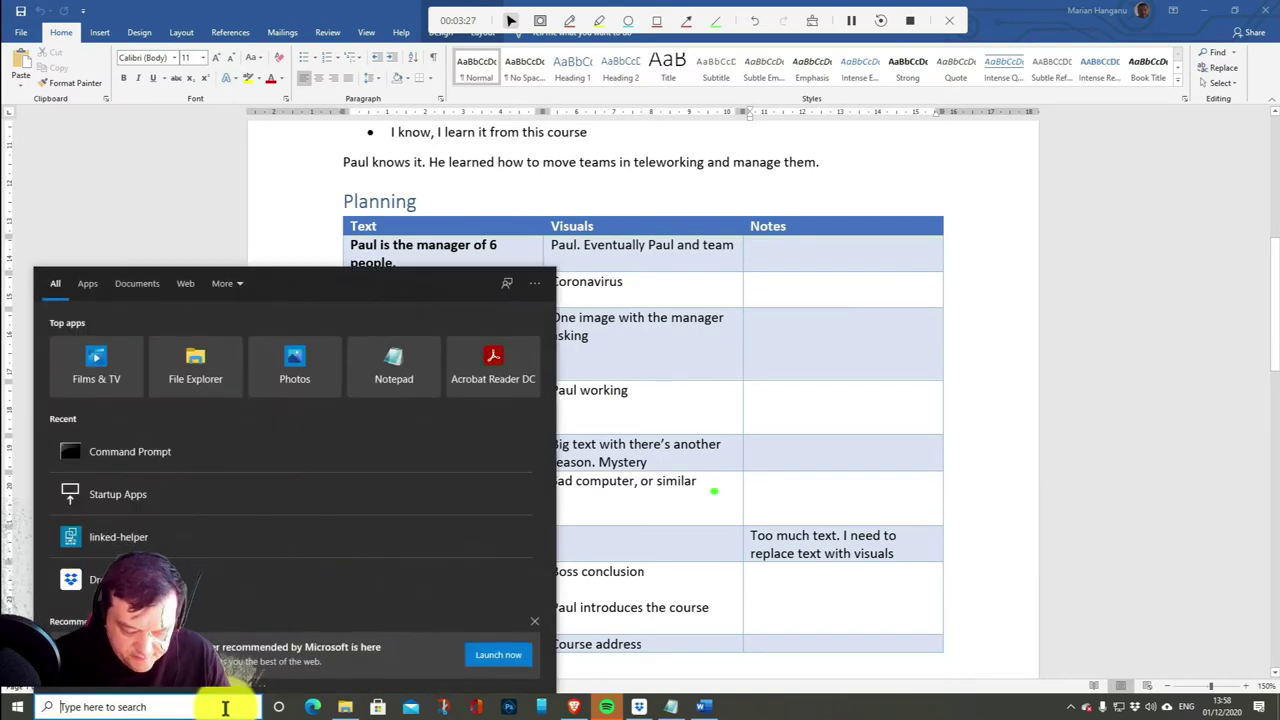
pyautogui.write('dood')
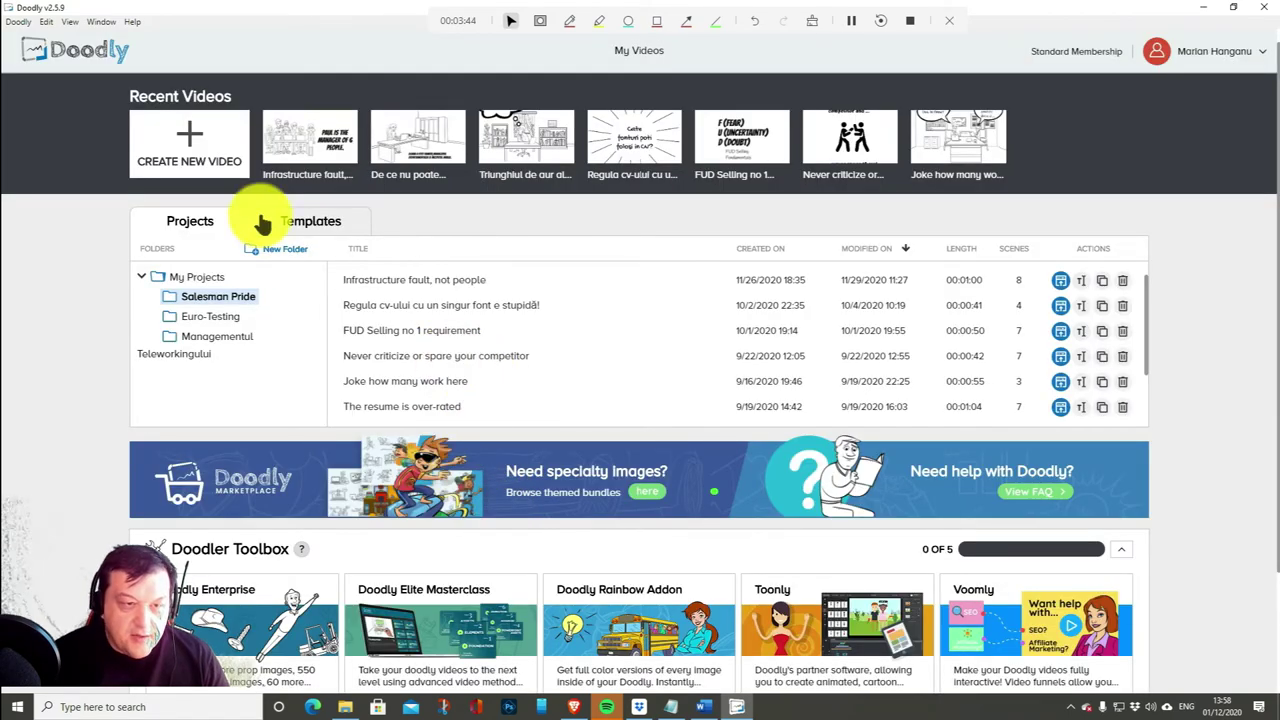
pyautogui.click(188, 152)
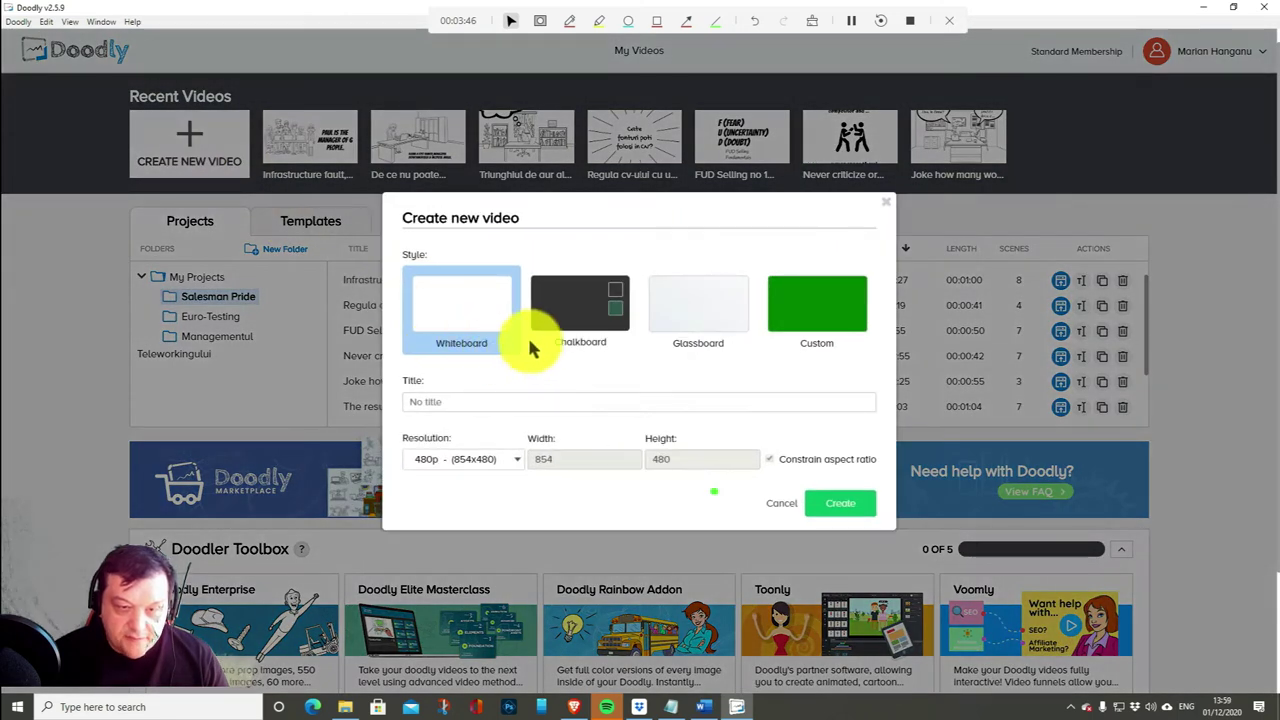
pyautogui.click(463, 403)
pyautogui.write('ample doodly for how to doodle')
pyautogui.click(440, 459)
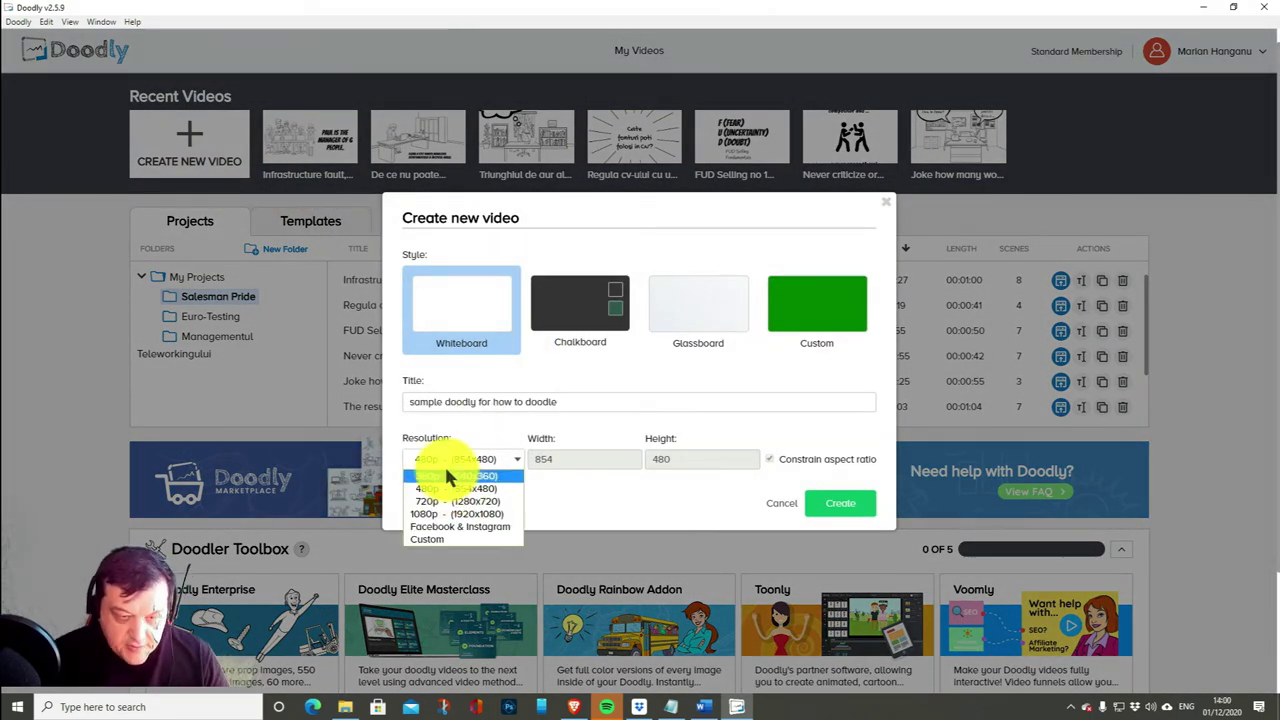
pyautogui.click(447, 516)
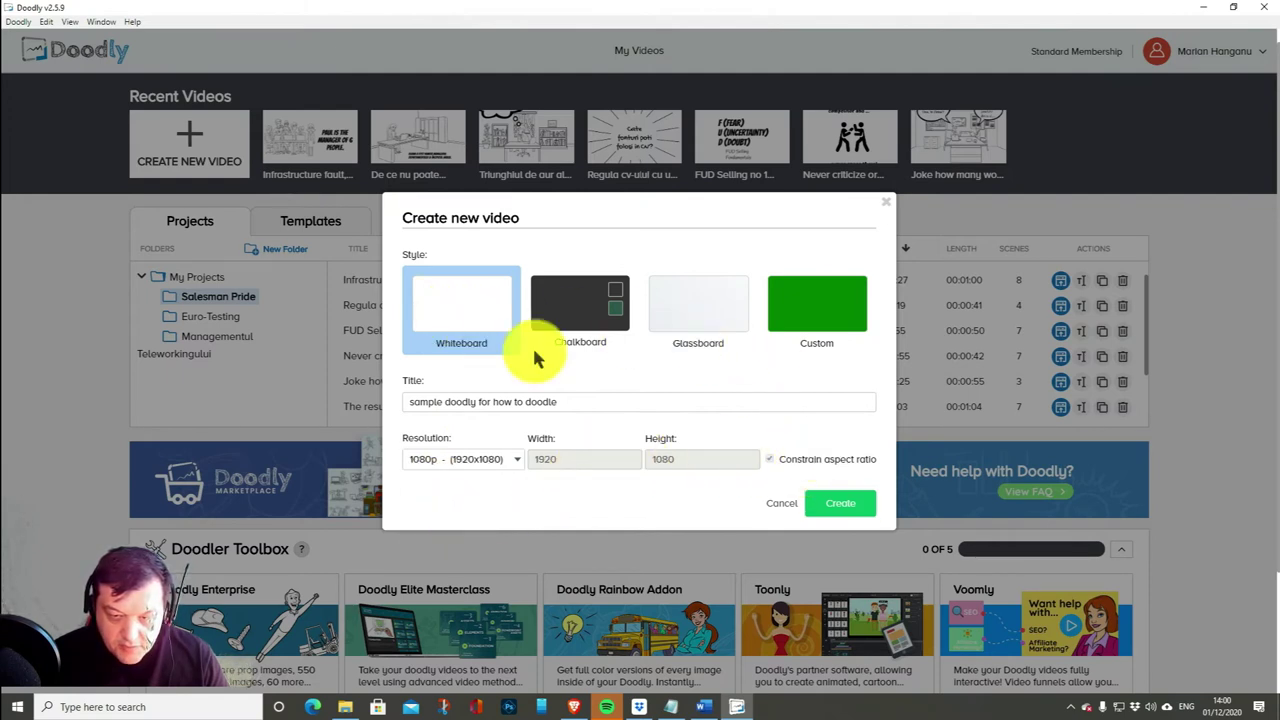
pyautogui.click(818, 508)
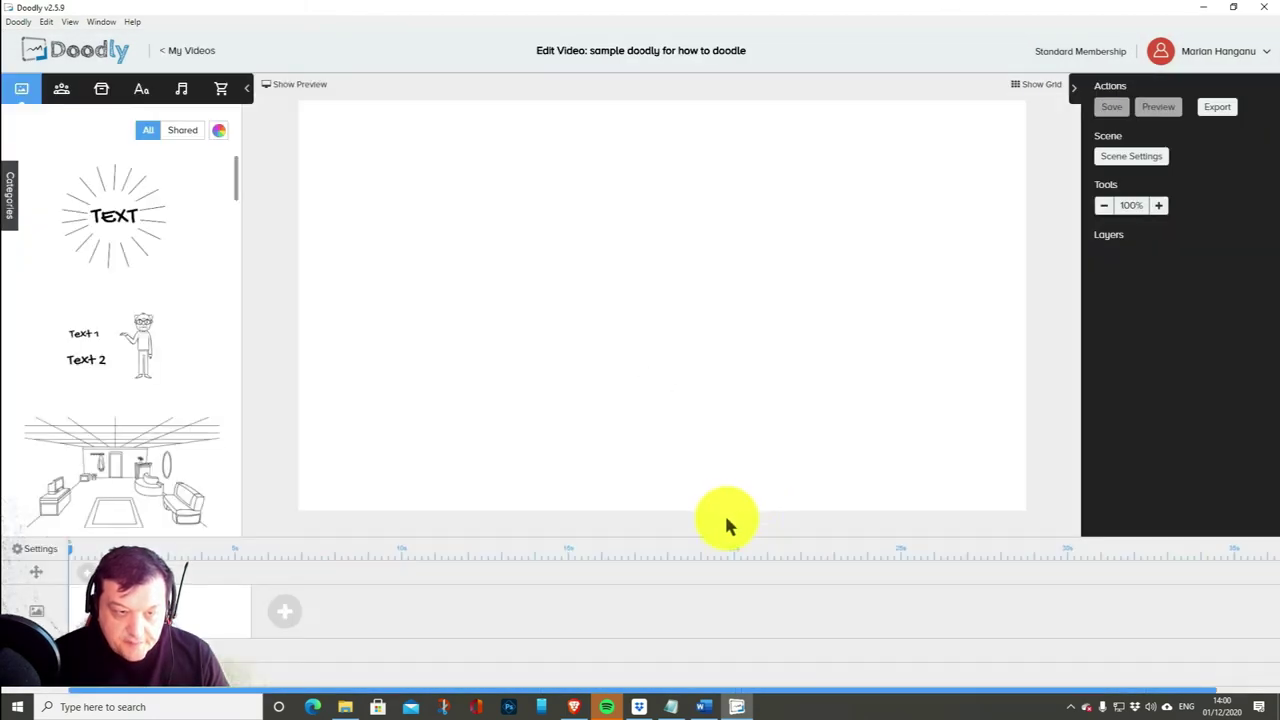
# Add Manager Talking To Employees from a 'meeting' character search, shrink it and move it up-left.
pyautogui.click(704, 704)
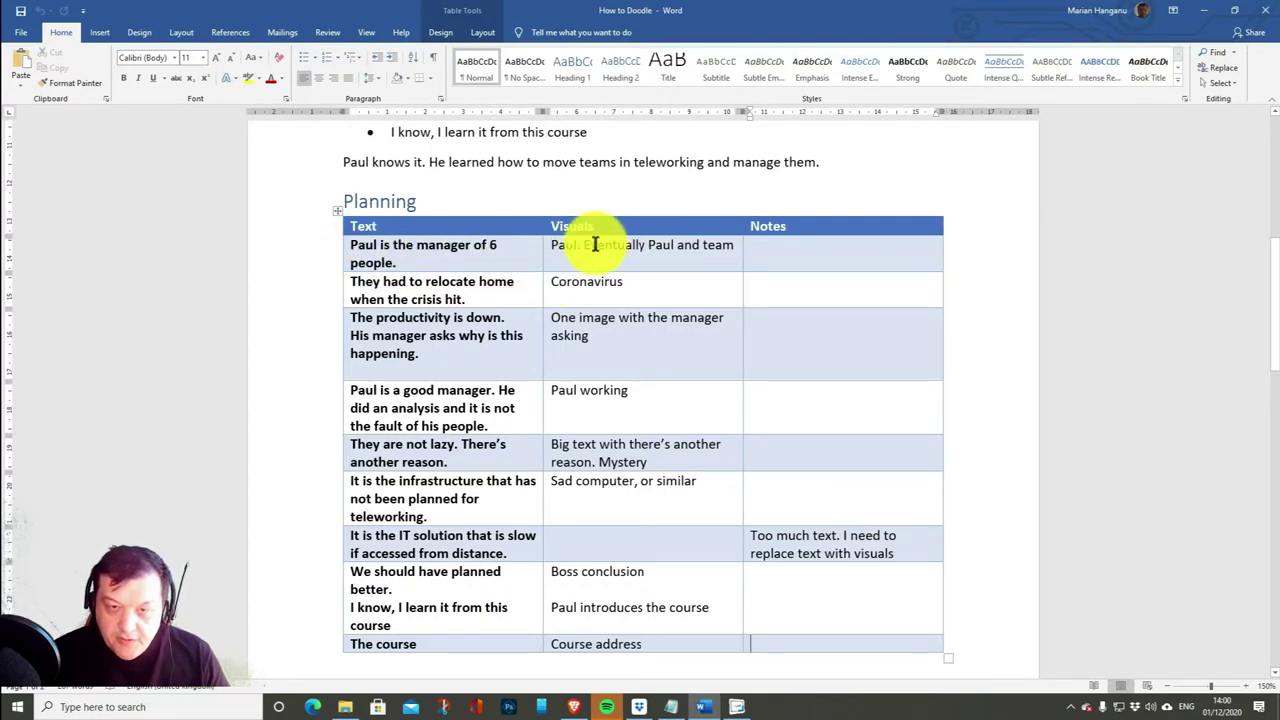
pyautogui.click(1208, 14)
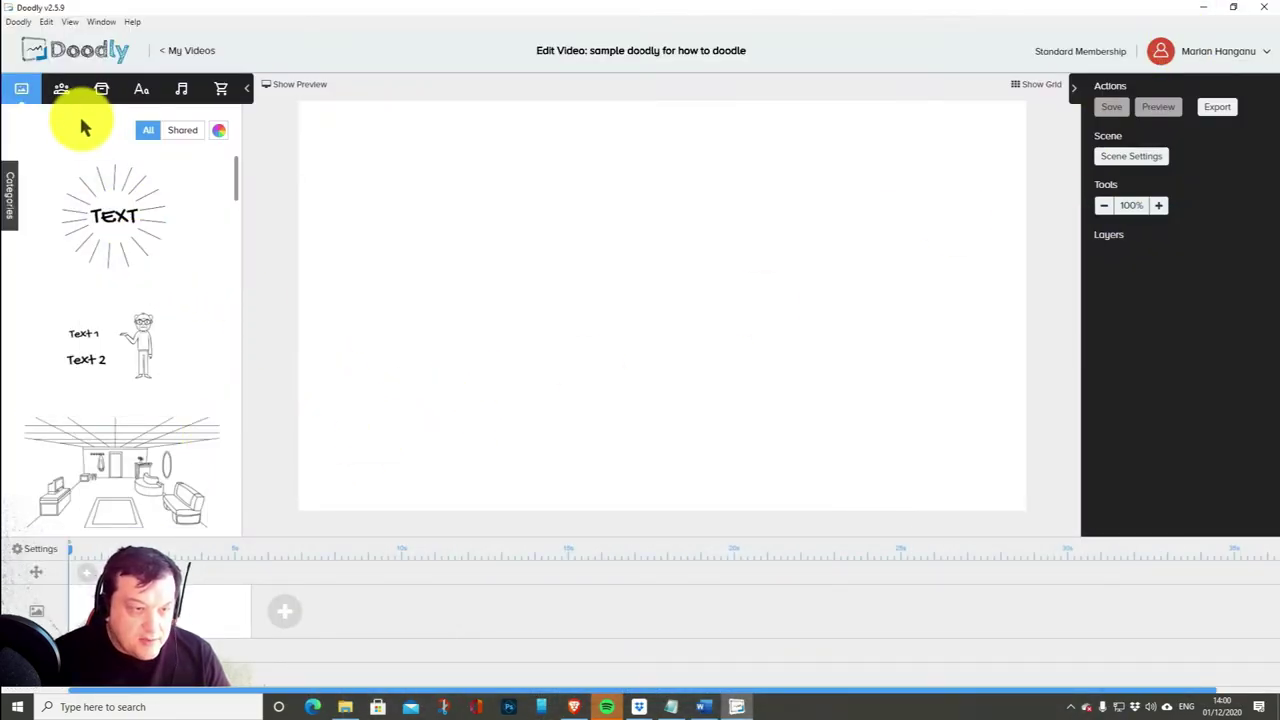
pyautogui.click(63, 92)
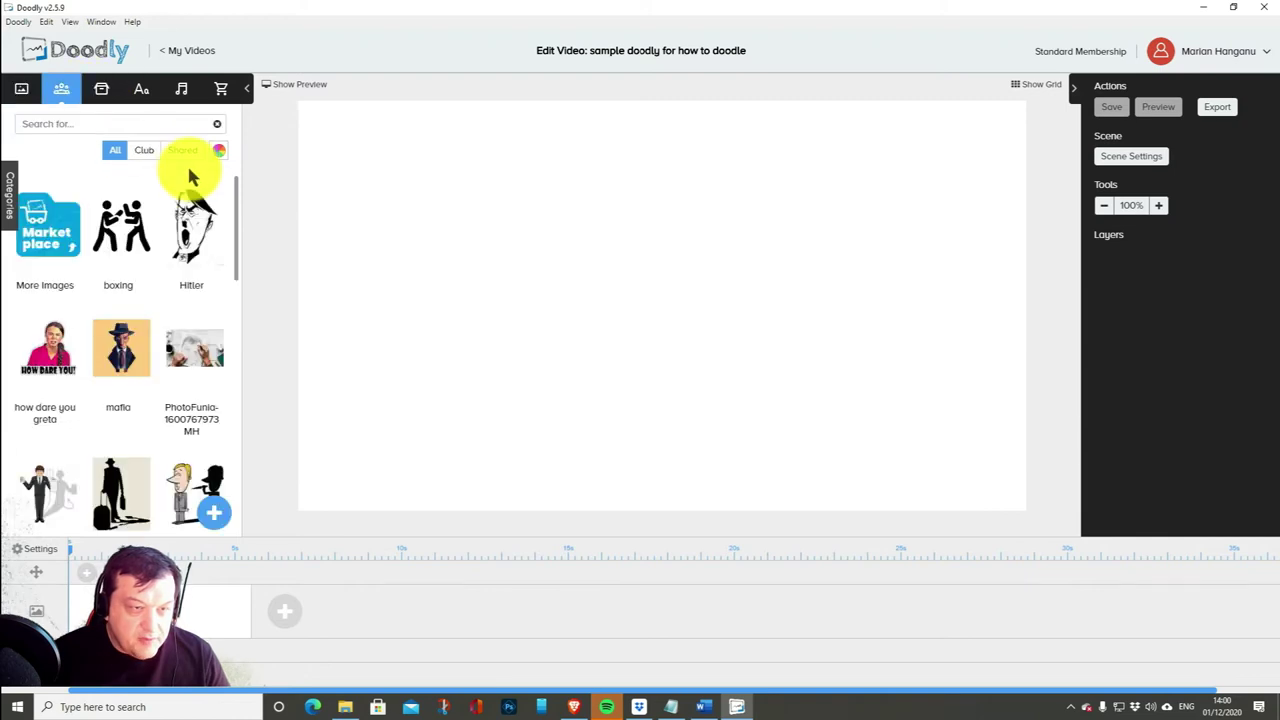
pyautogui.click(127, 124)
pyautogui.write('meeting')
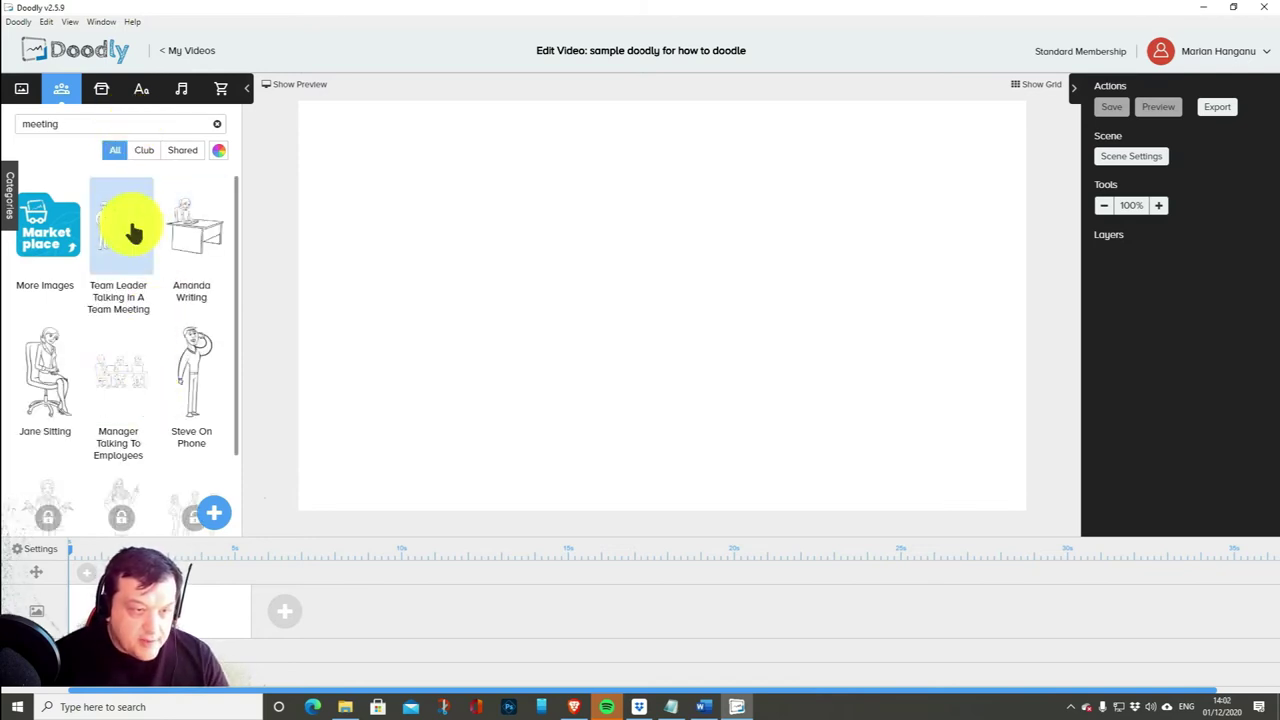
pyautogui.moveTo(120, 366); pyautogui.dragTo(485, 351)
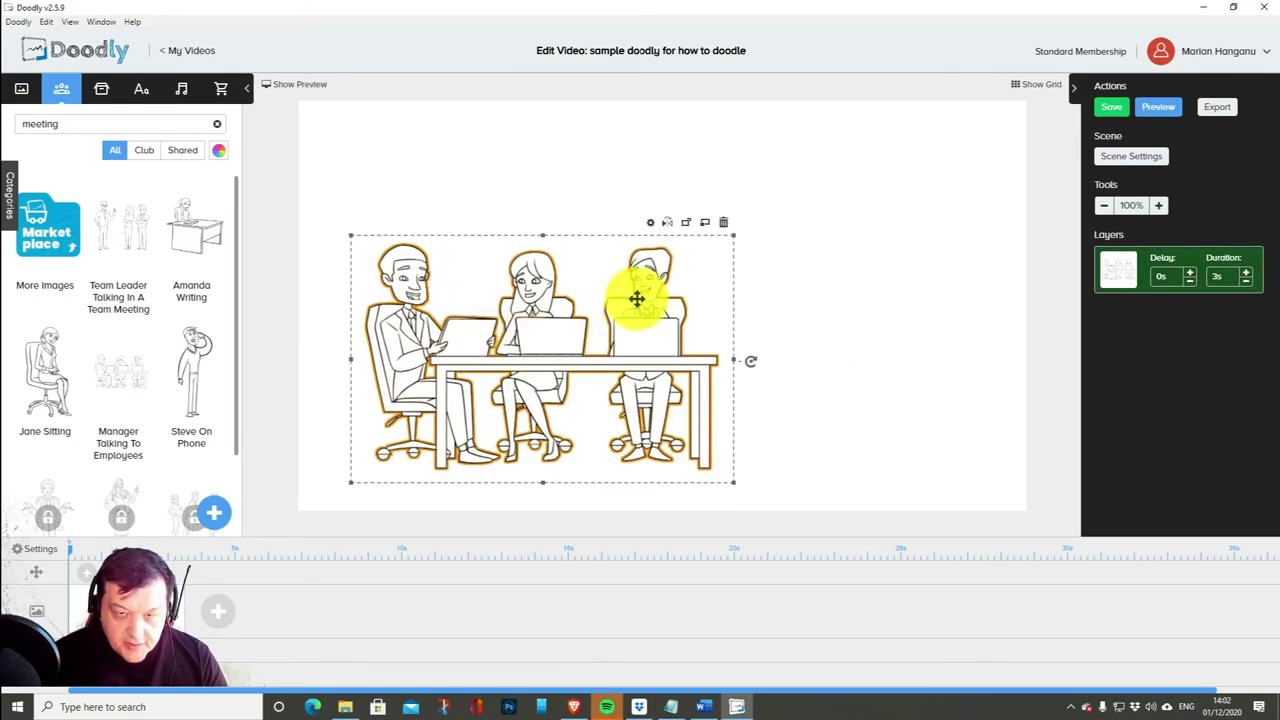
pyautogui.moveTo(735, 241); pyautogui.dragTo(686, 271)
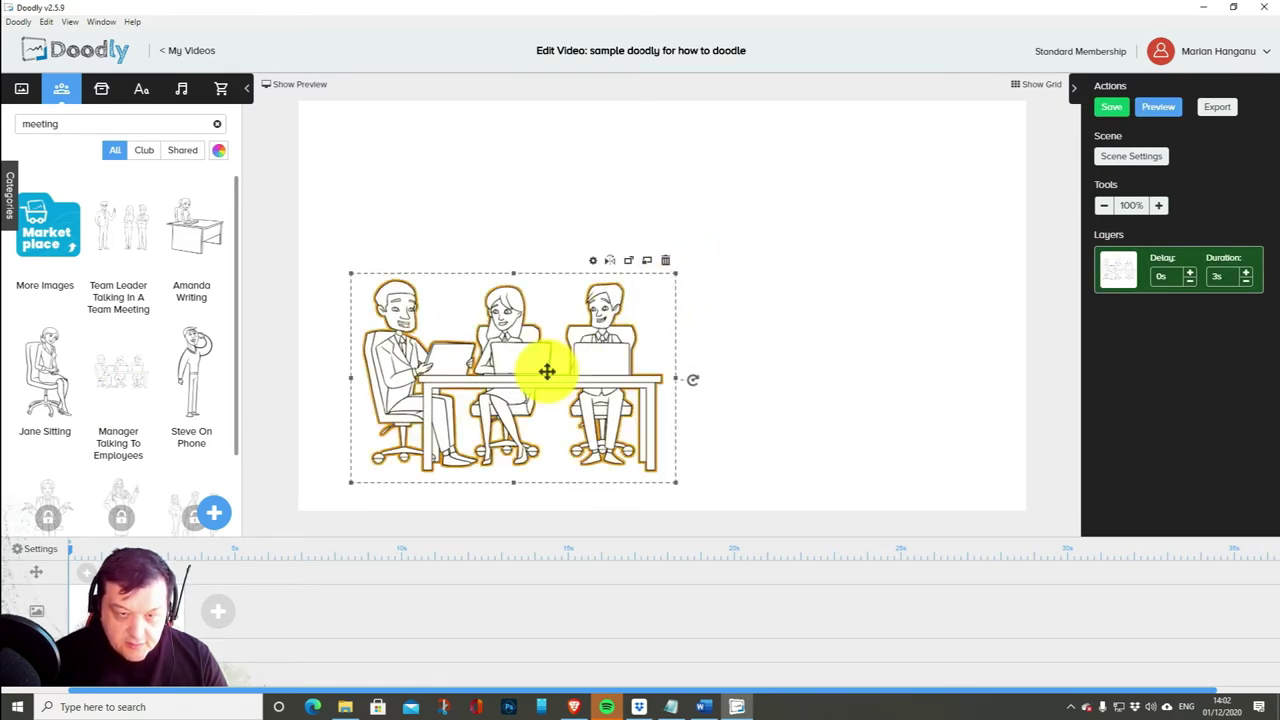
pyautogui.moveTo(546, 369); pyautogui.dragTo(491, 337)
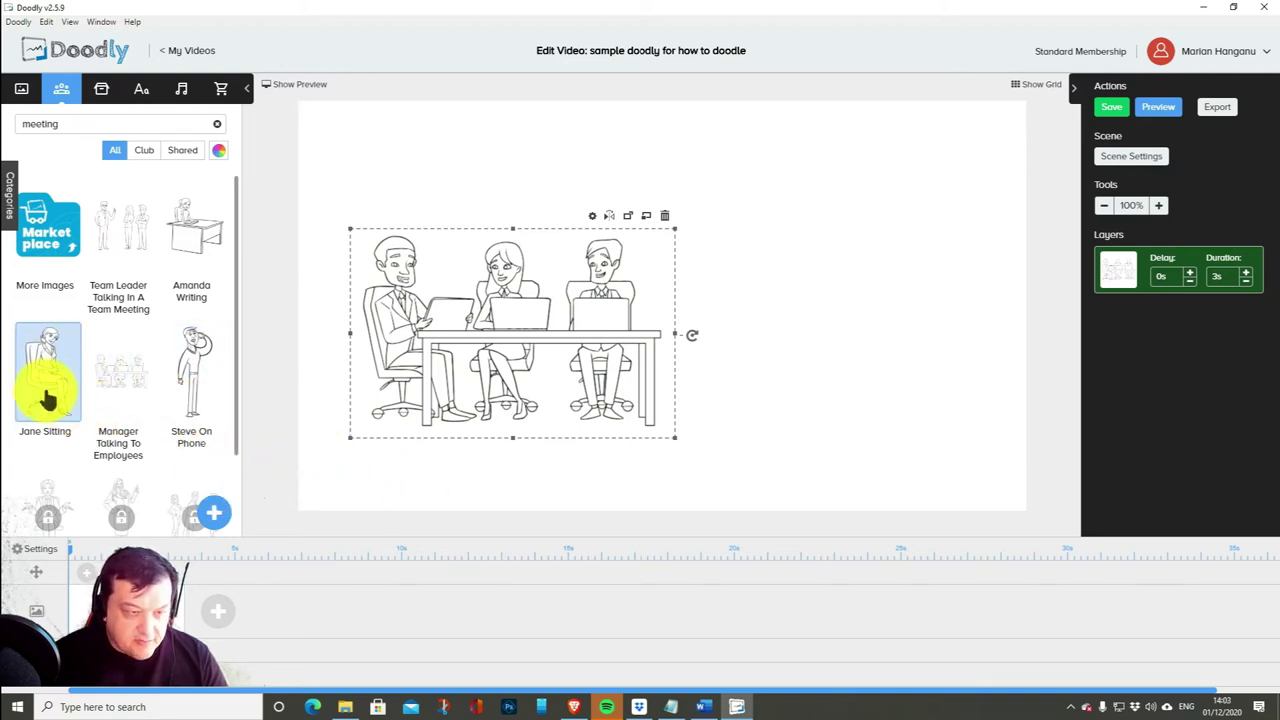
# Add the Jane Sitting figure, shrink it and move it along the meeting table.
pyautogui.moveTo(46, 390); pyautogui.dragTo(486, 298)
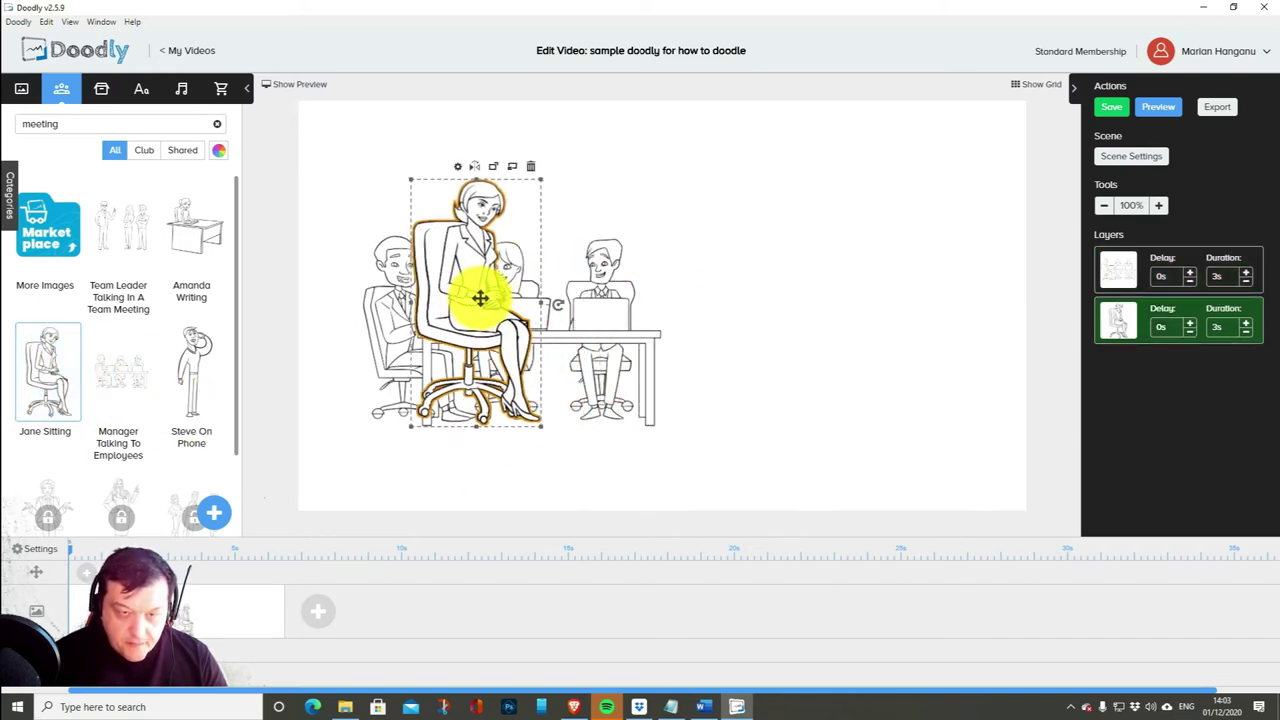
pyautogui.moveTo(417, 185); pyautogui.dragTo(450, 230)
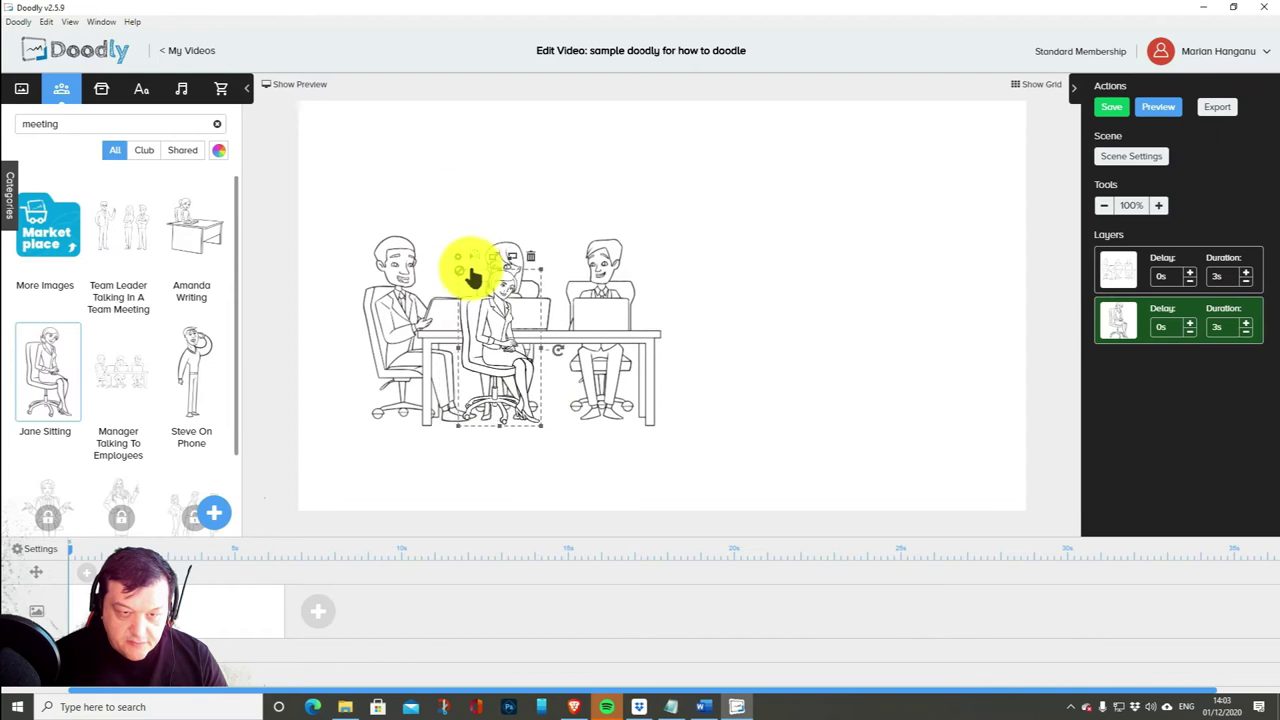
pyautogui.moveTo(476, 290); pyautogui.dragTo(717, 290)
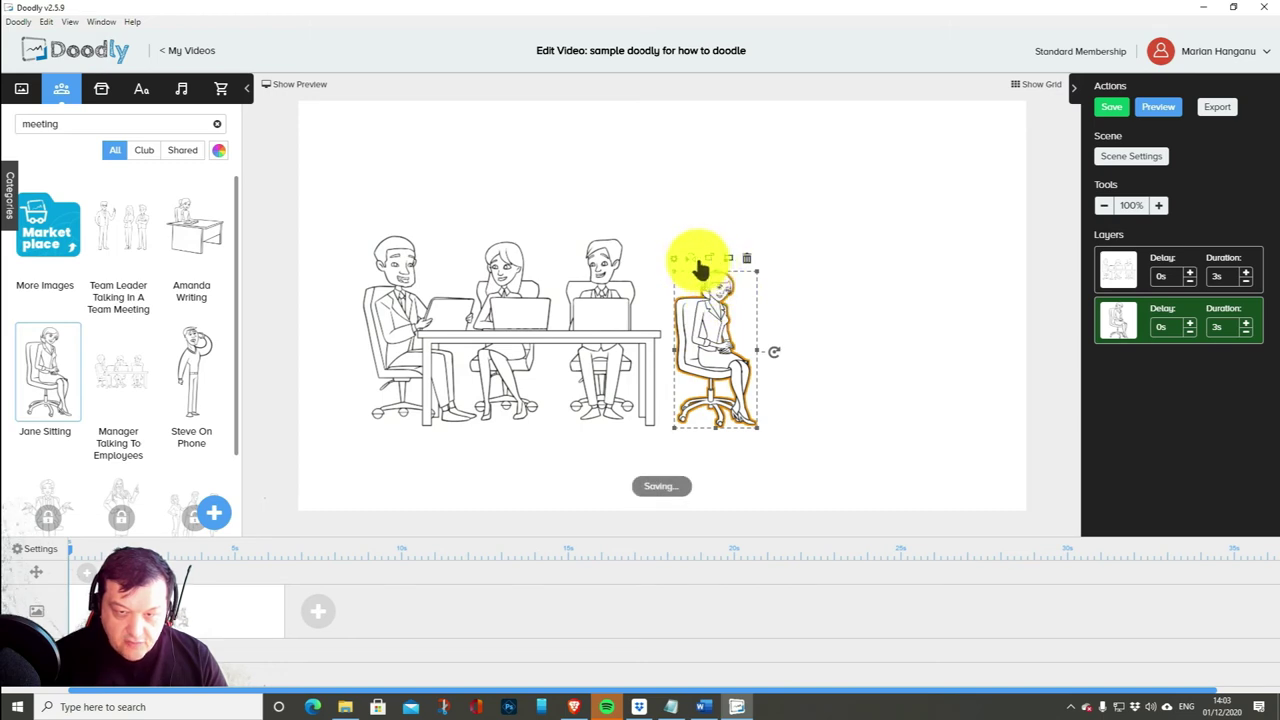
# Flip Jane, enlarge her onto the table's right end and bring her forward.
pyautogui.click(693, 259)
pyautogui.moveTo(711, 316); pyautogui.dragTo(707, 311)
pyautogui.moveTo(754, 273); pyautogui.dragTo(785, 260)
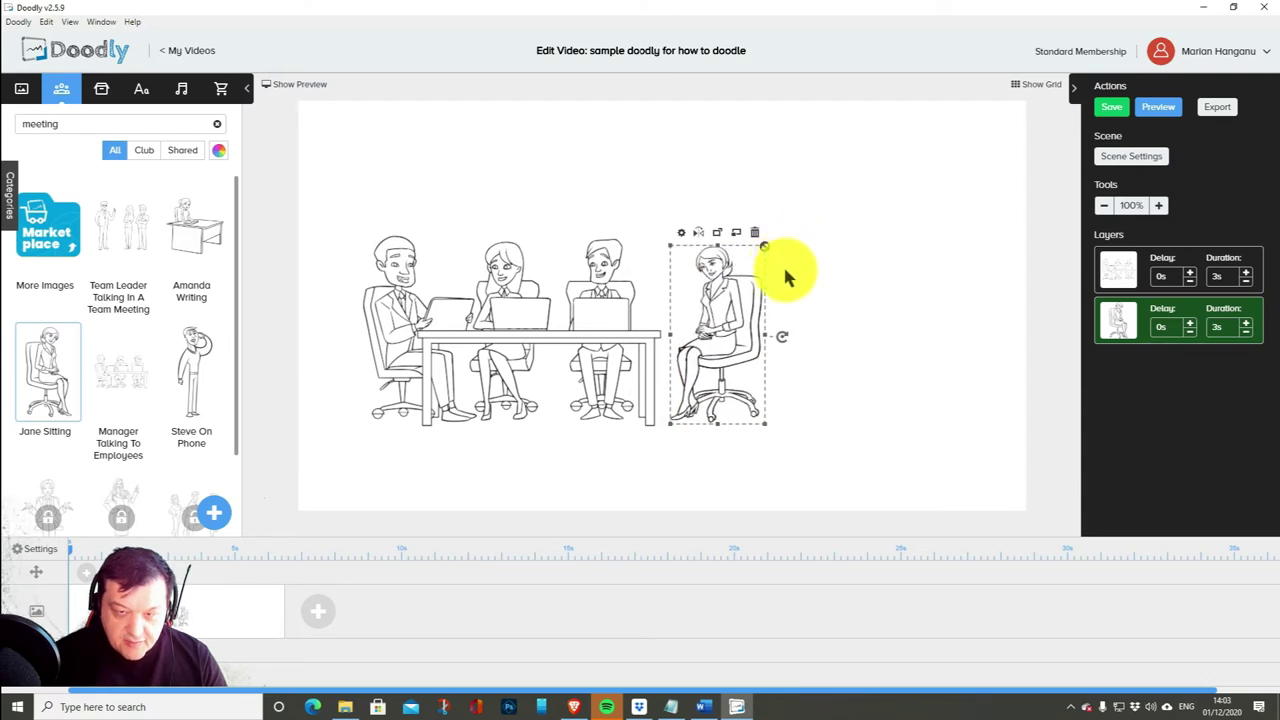
pyautogui.moveTo(729, 326); pyautogui.dragTo(691, 326)
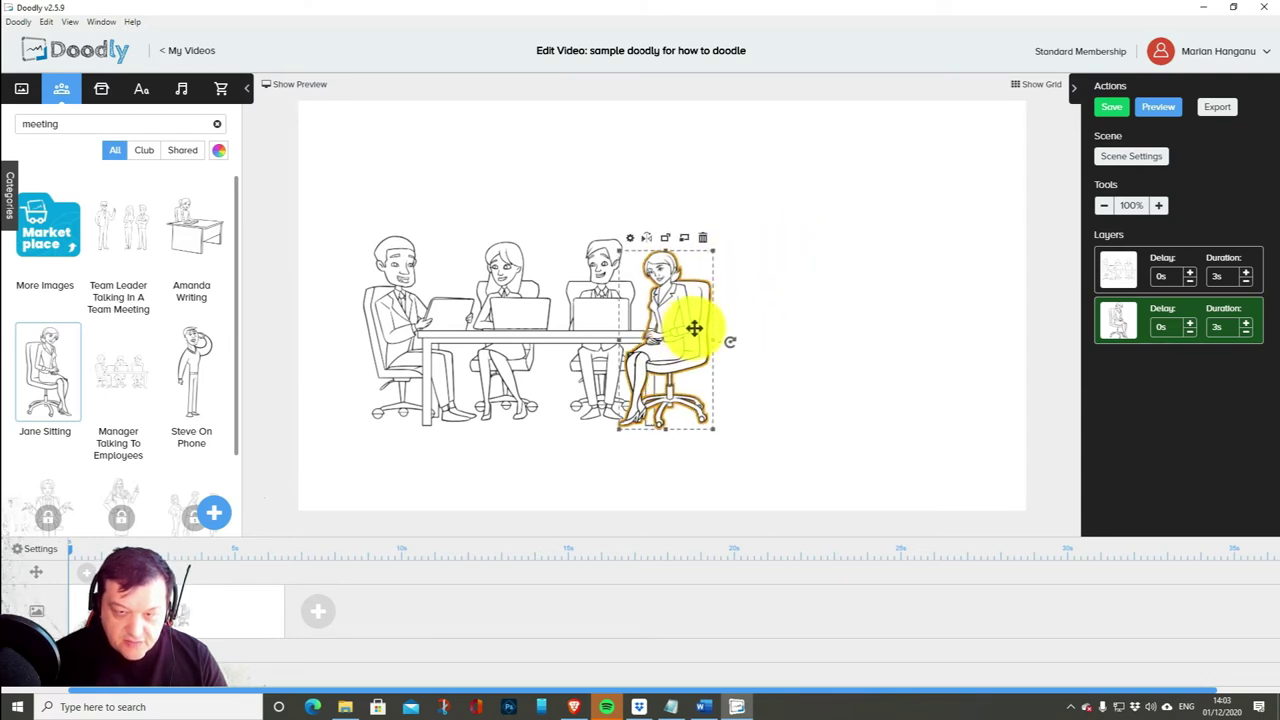
pyautogui.click(686, 241)
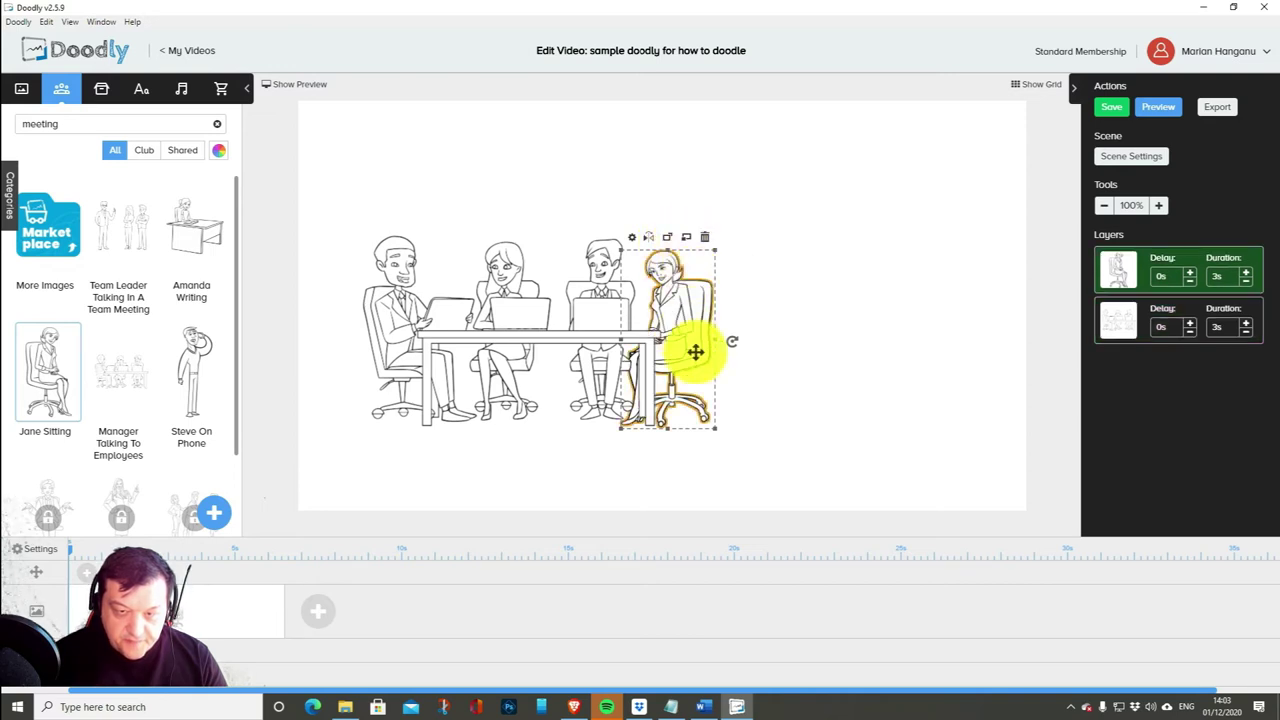
pyautogui.click(791, 374)
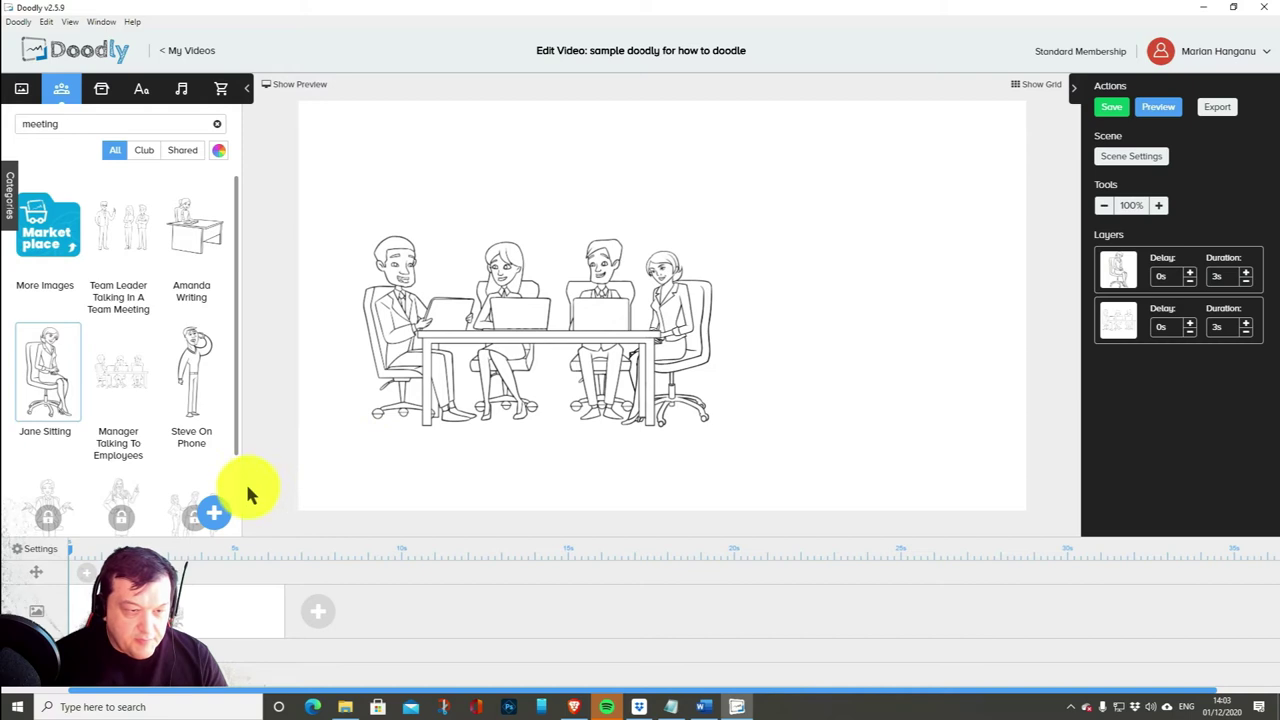
pyautogui.scroll(-1, 137, 432)
pyautogui.scroll(1, 137, 432)
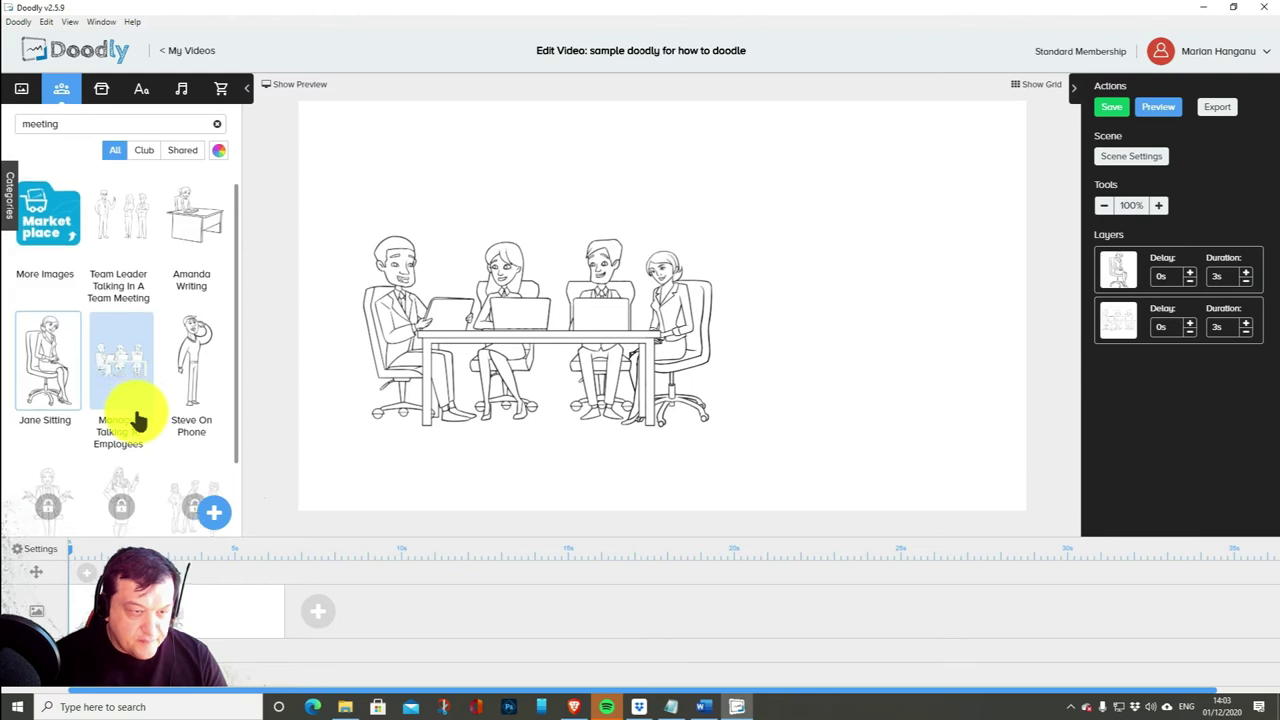
pyautogui.scroll(-1, 137, 420)
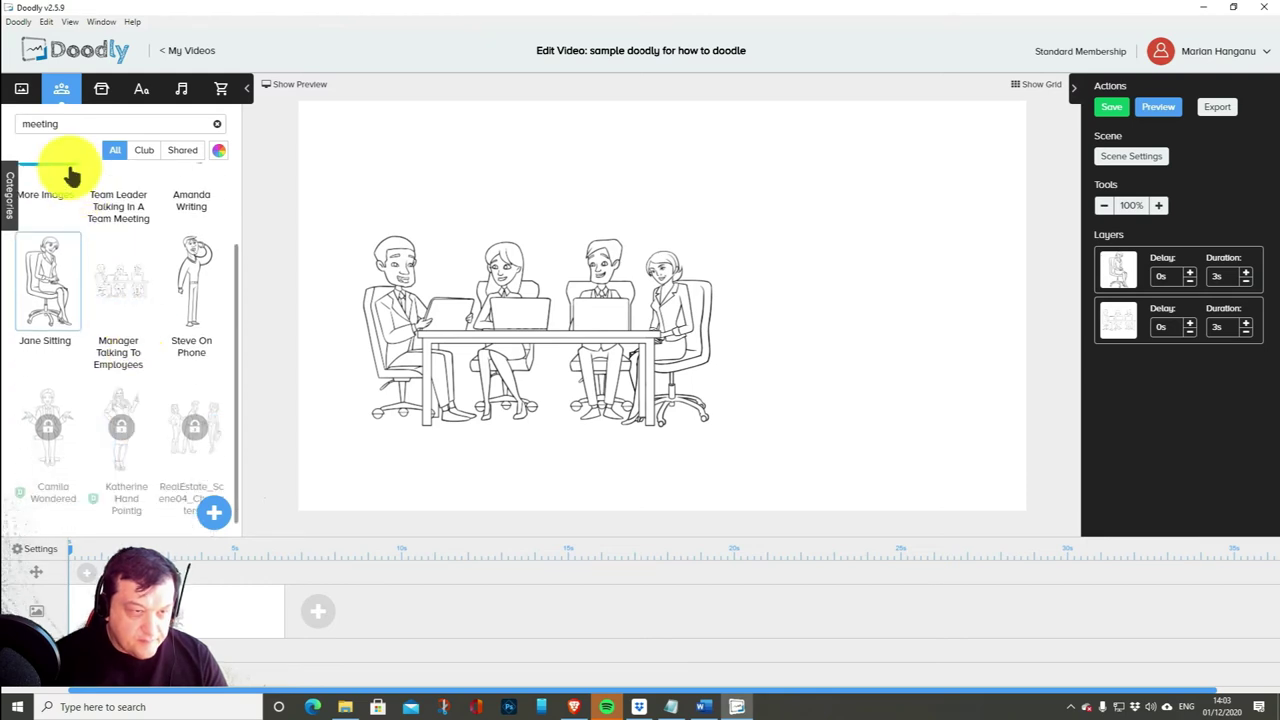
# Add Woman In Professional Suit 1, shrink her behind the table and send her backward.
pyautogui.click(218, 130)
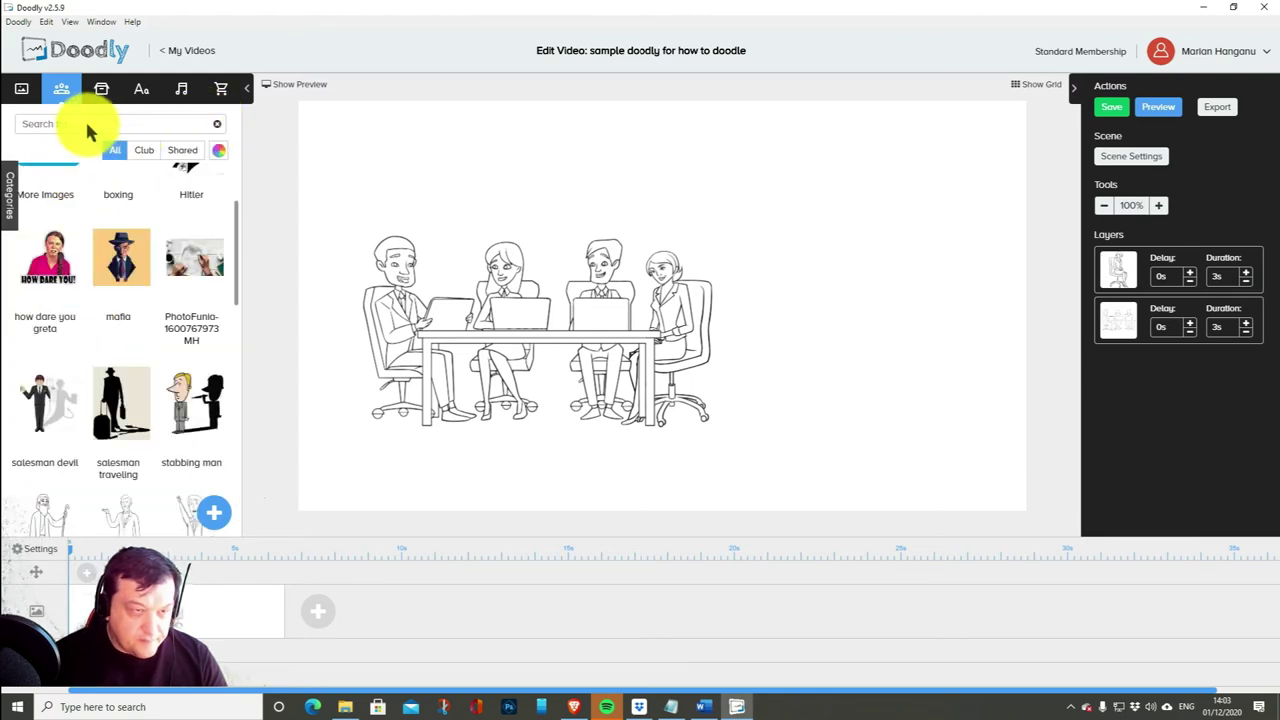
pyautogui.write('people')
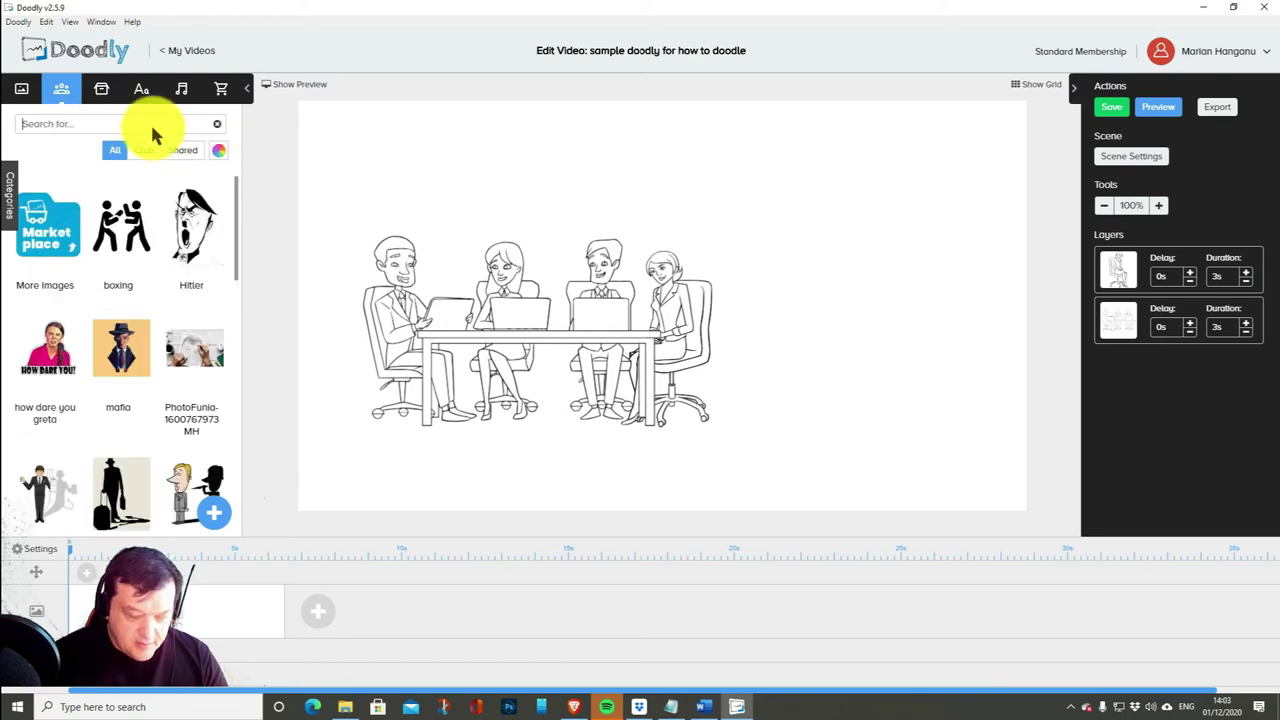
pyautogui.write('woman')
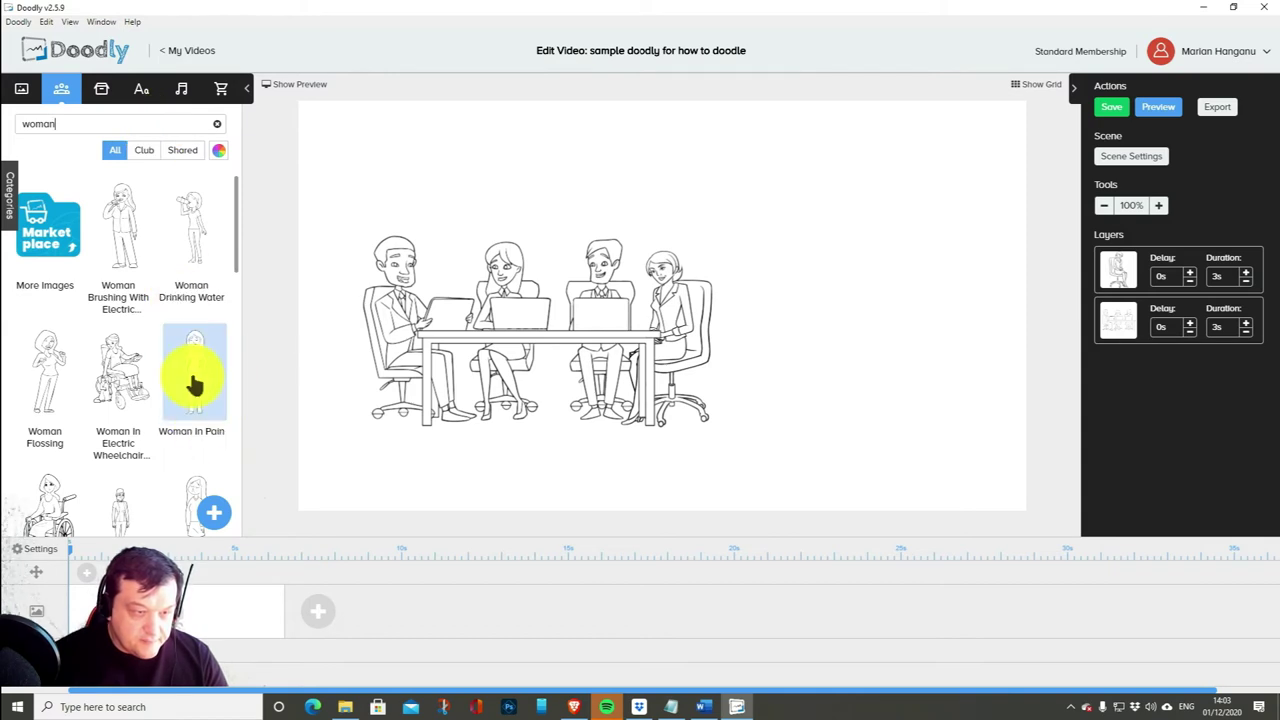
pyautogui.scroll(-5, 195, 385)
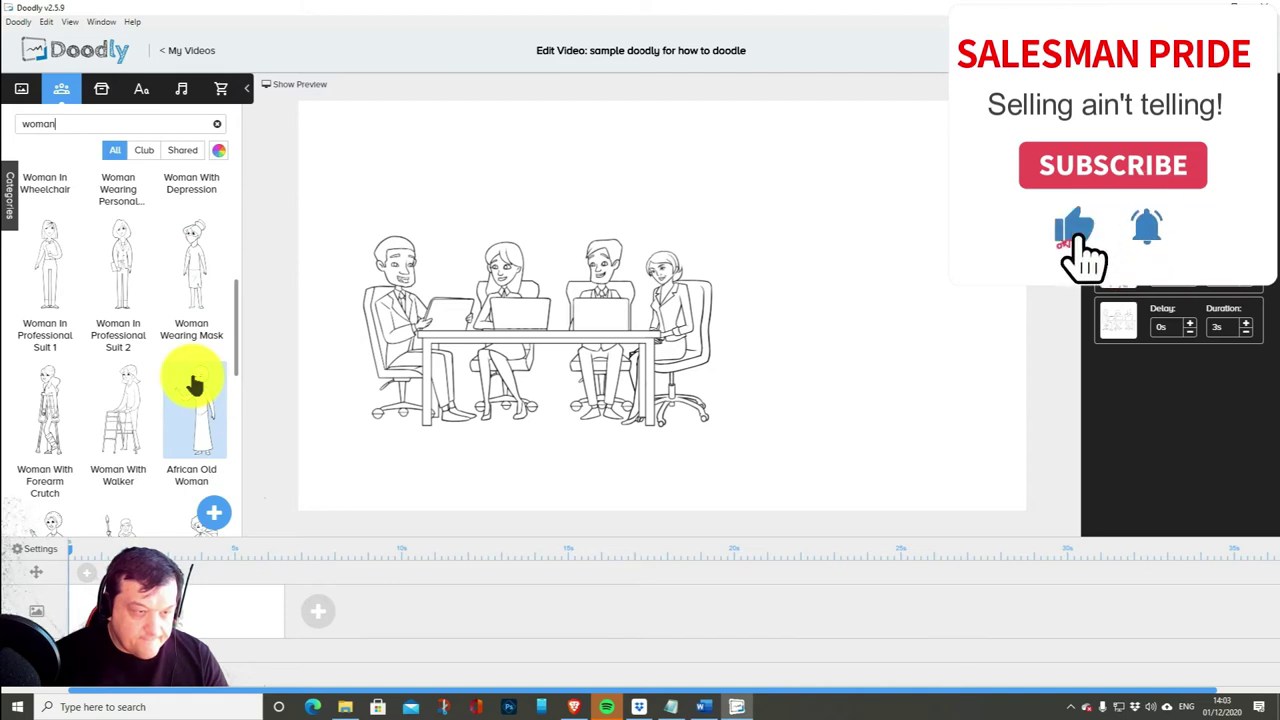
pyautogui.moveTo(36, 280); pyautogui.dragTo(477, 349)
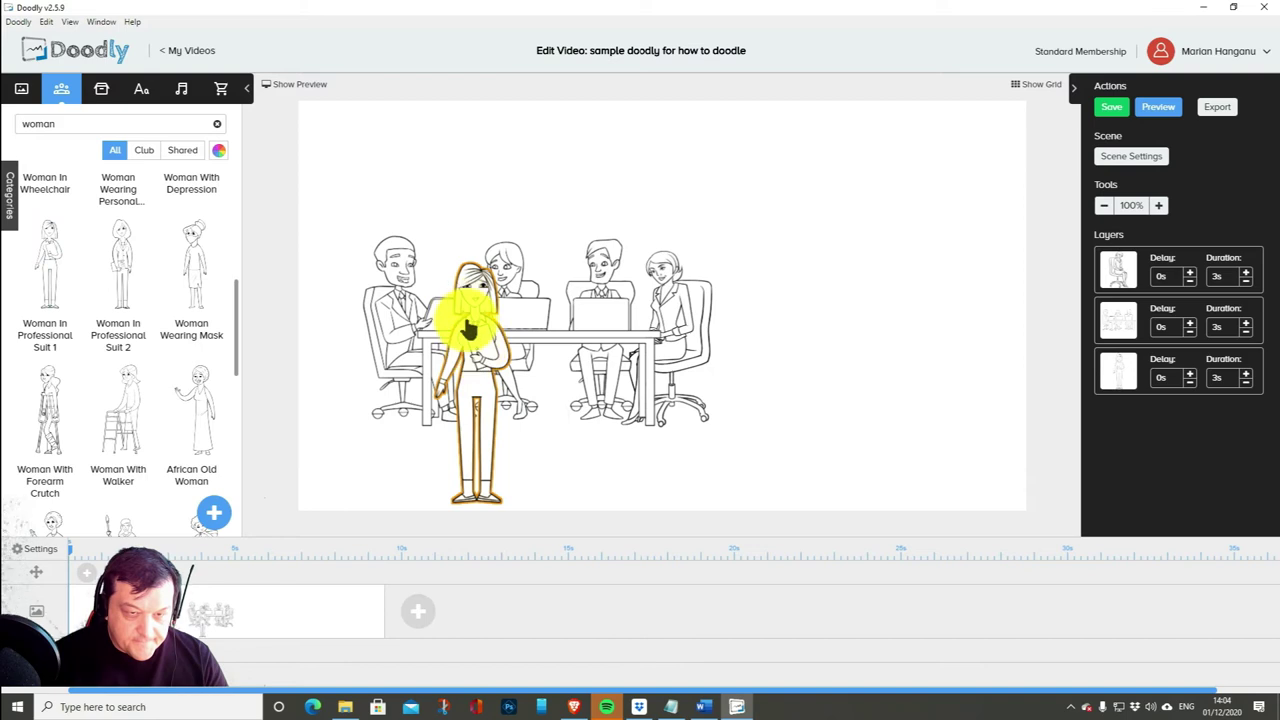
pyautogui.moveTo(512, 268); pyautogui.dragTo(491, 234)
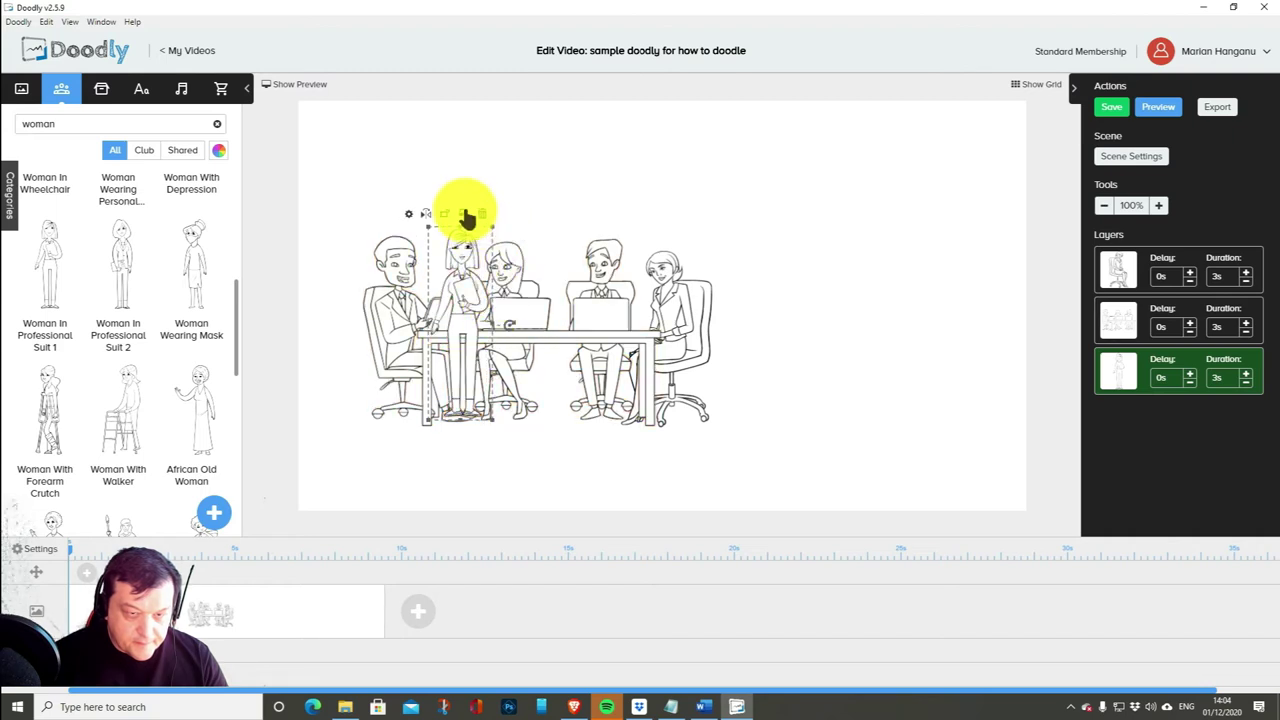
pyautogui.click(466, 216)
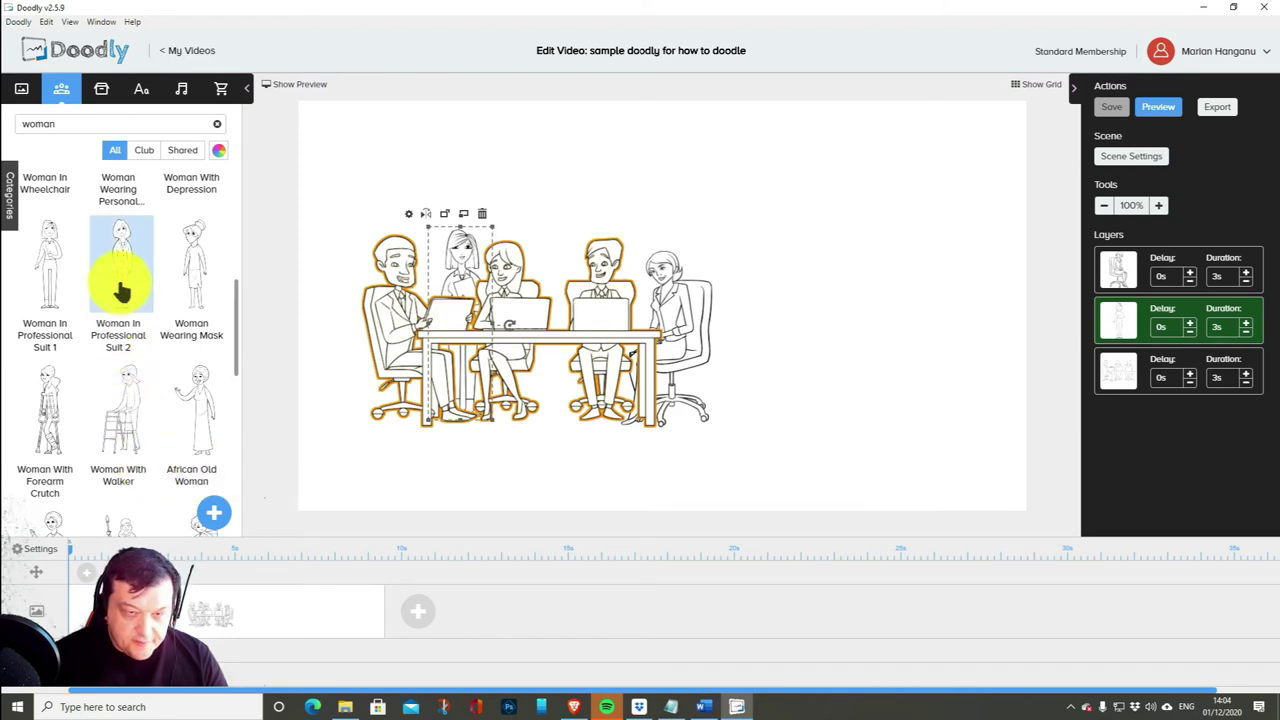
# Add Woman In Professional Suit 2 at the table's centre, sent behind the seated team.
pyautogui.moveTo(121, 290)
pyautogui.mouseDown()
pyautogui.moveTo(690, 370)
pyautogui.moveTo(751, 402)
pyautogui.mouseUp()
pyautogui.click(763, 328)
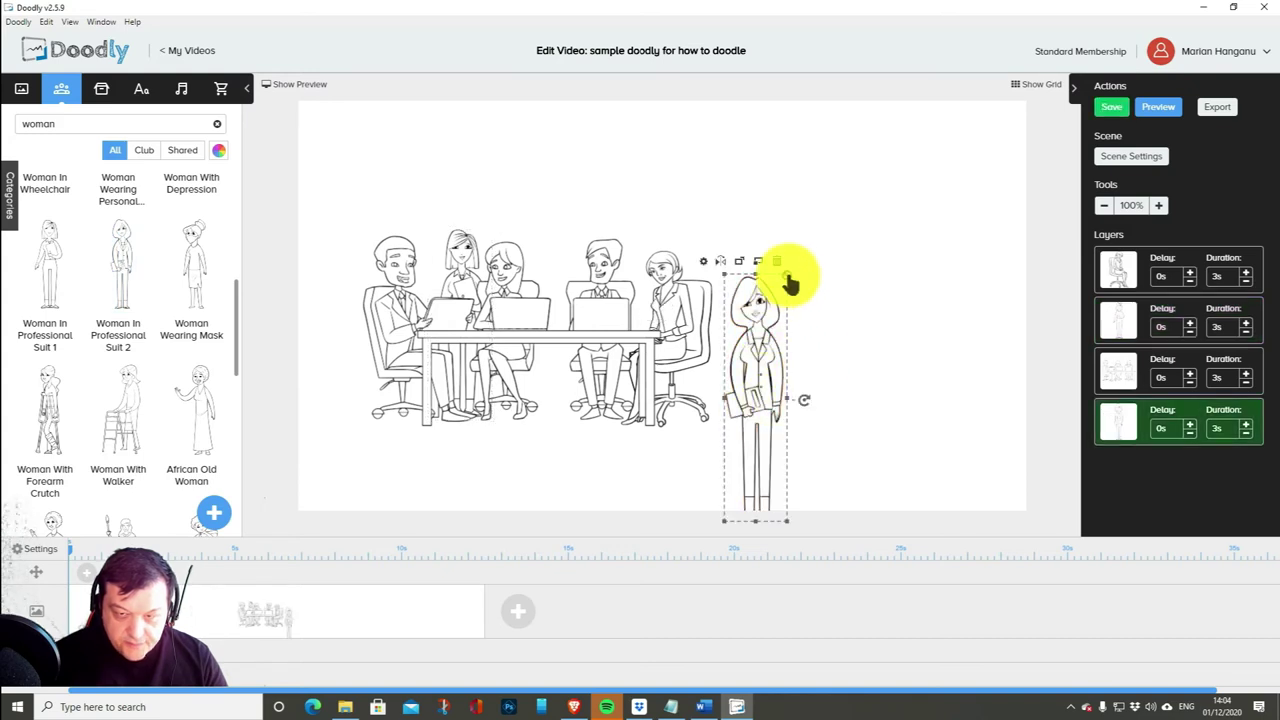
pyautogui.moveTo(790, 285); pyautogui.dragTo(563, 243)
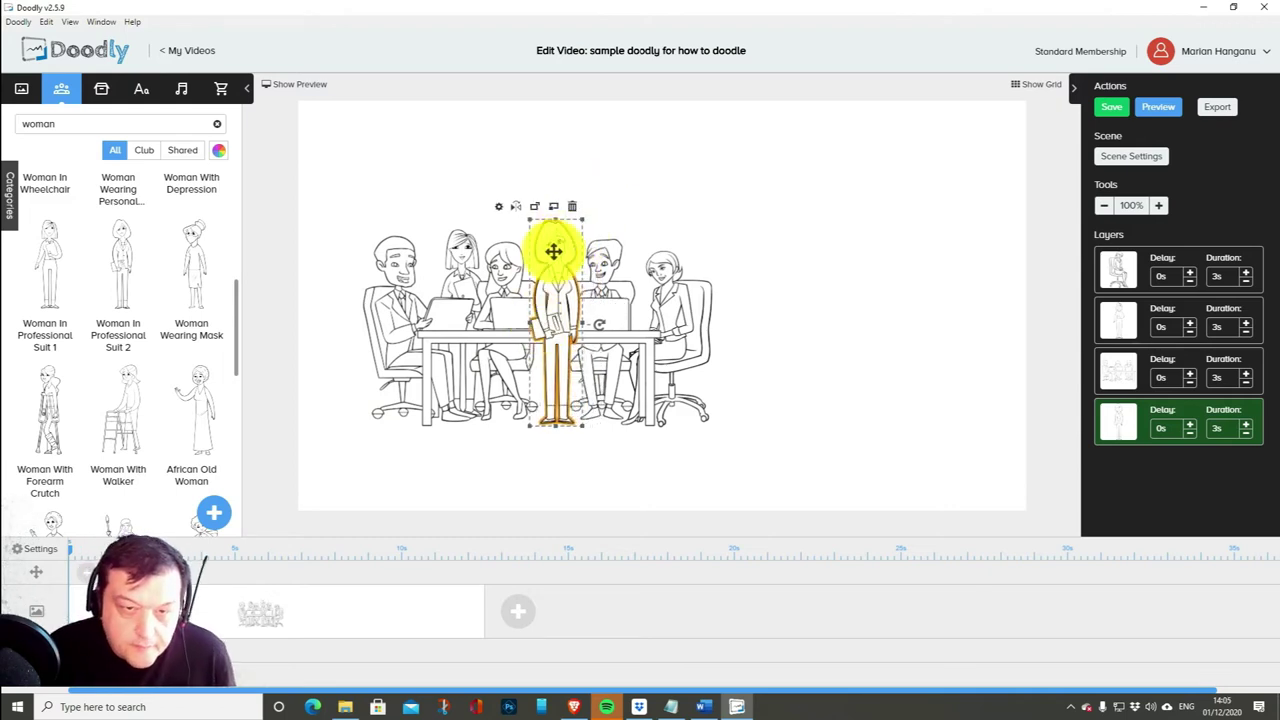
pyautogui.click(555, 208)
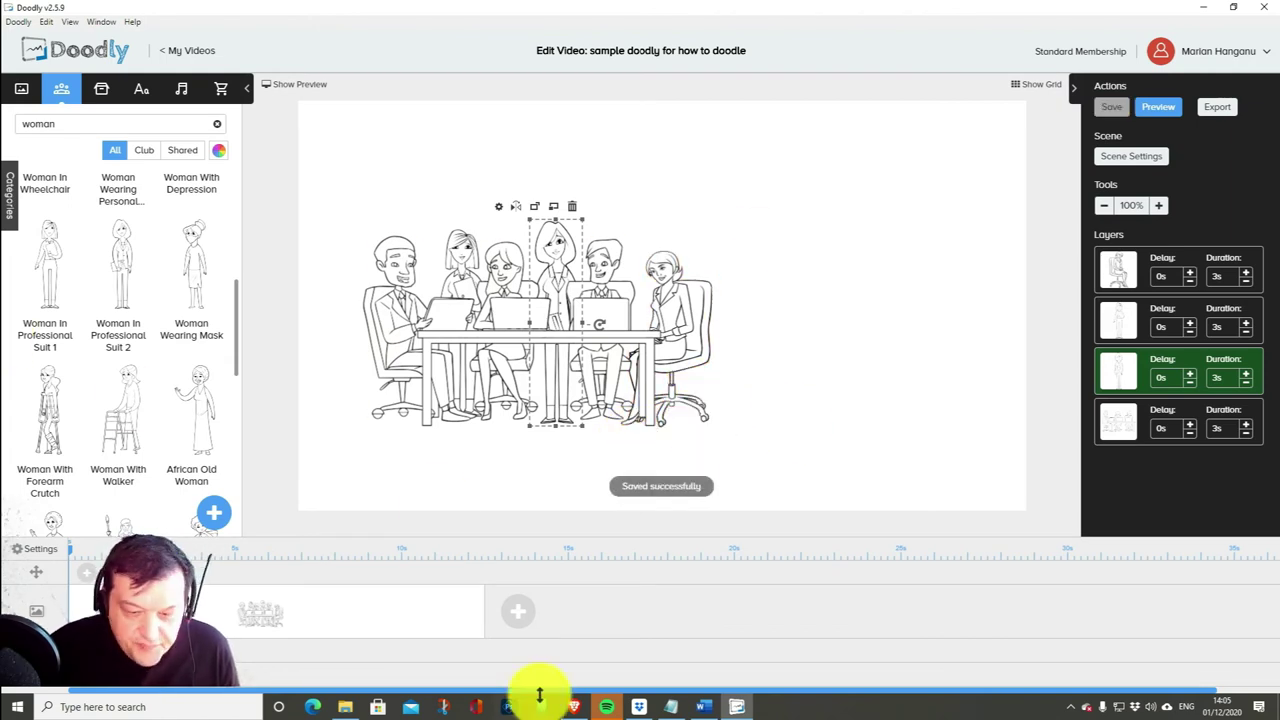
# Select the 'Paul is the manager of 6 people.' sentence in the Word planning table.
pyautogui.click(703, 705)
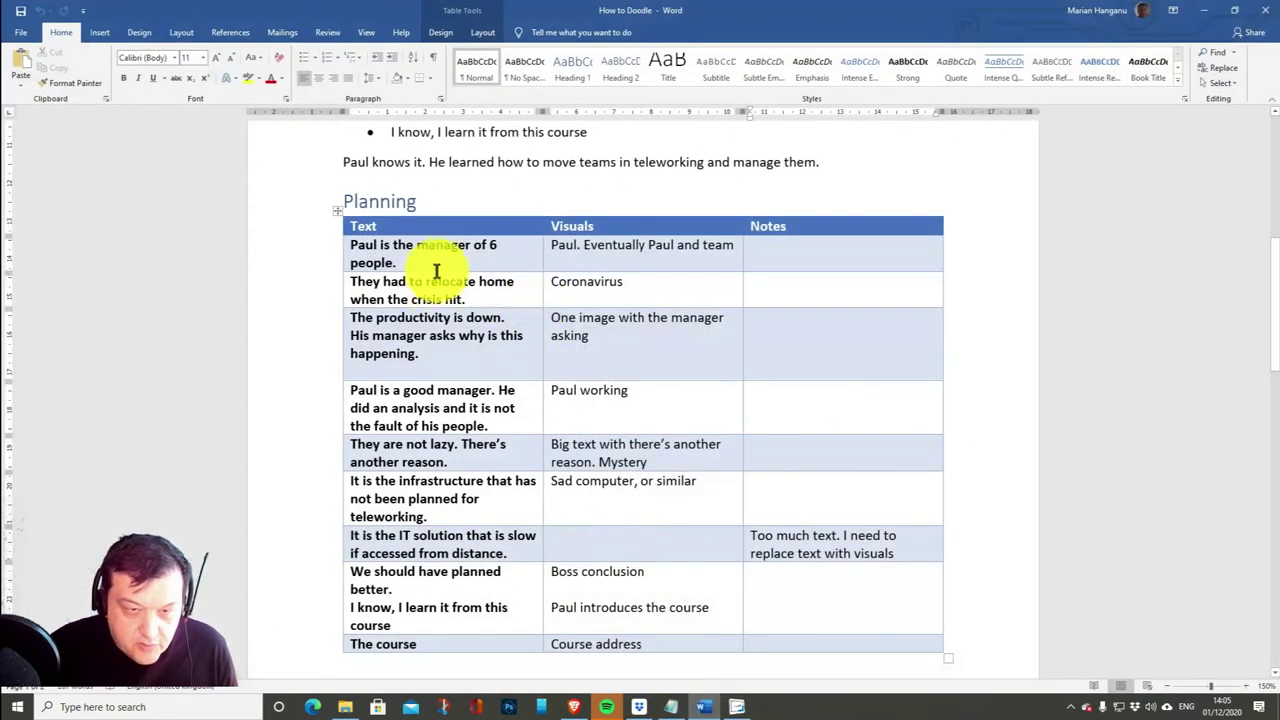
pyautogui.click(402, 263)
pyautogui.moveTo(352, 253); pyautogui.dragTo(349, 246)
pyautogui.hotkey('ctrl', 'c')
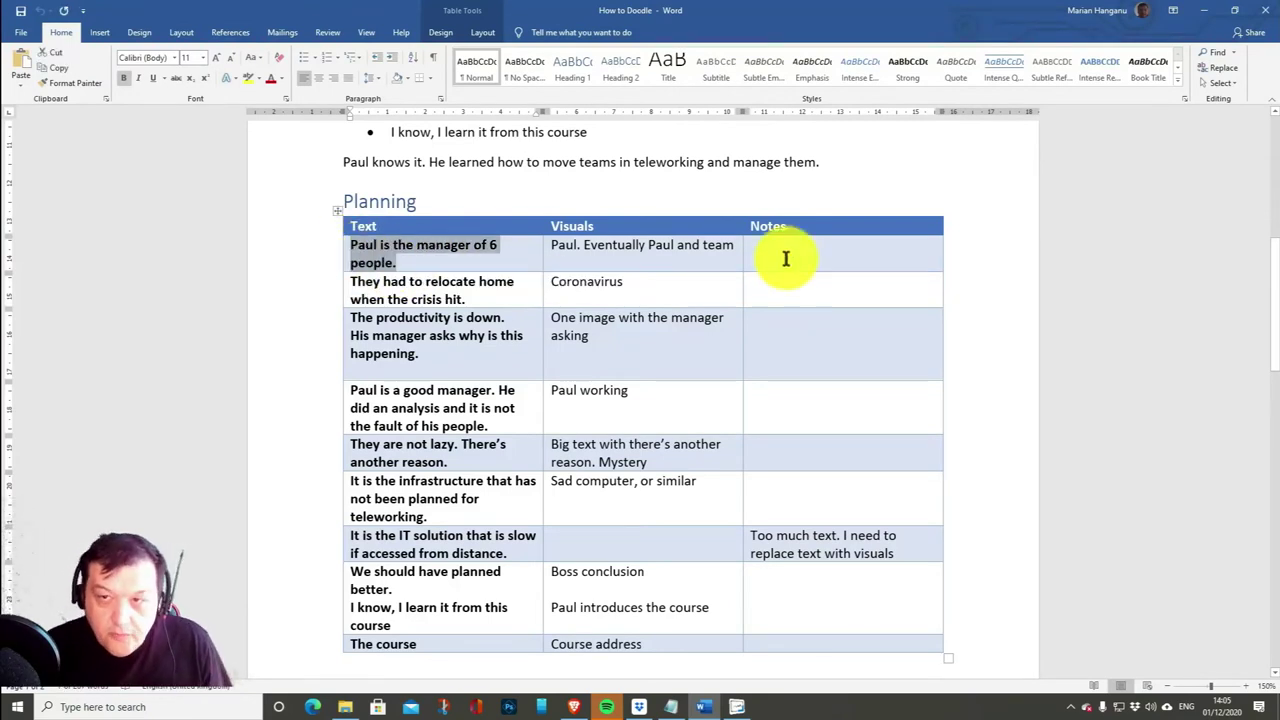
# Add a BANGERS text element reading 'Paul is the manager of 6 people.'.
pyautogui.click(1204, 10)
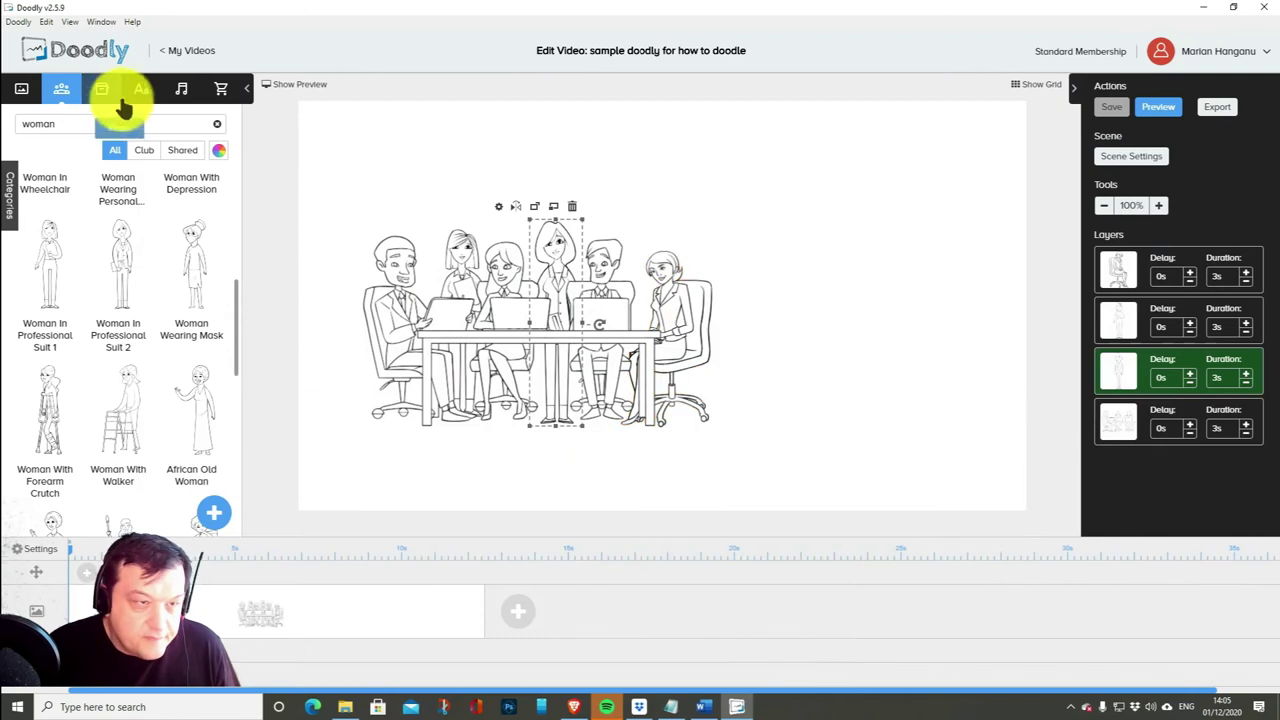
pyautogui.click(141, 89)
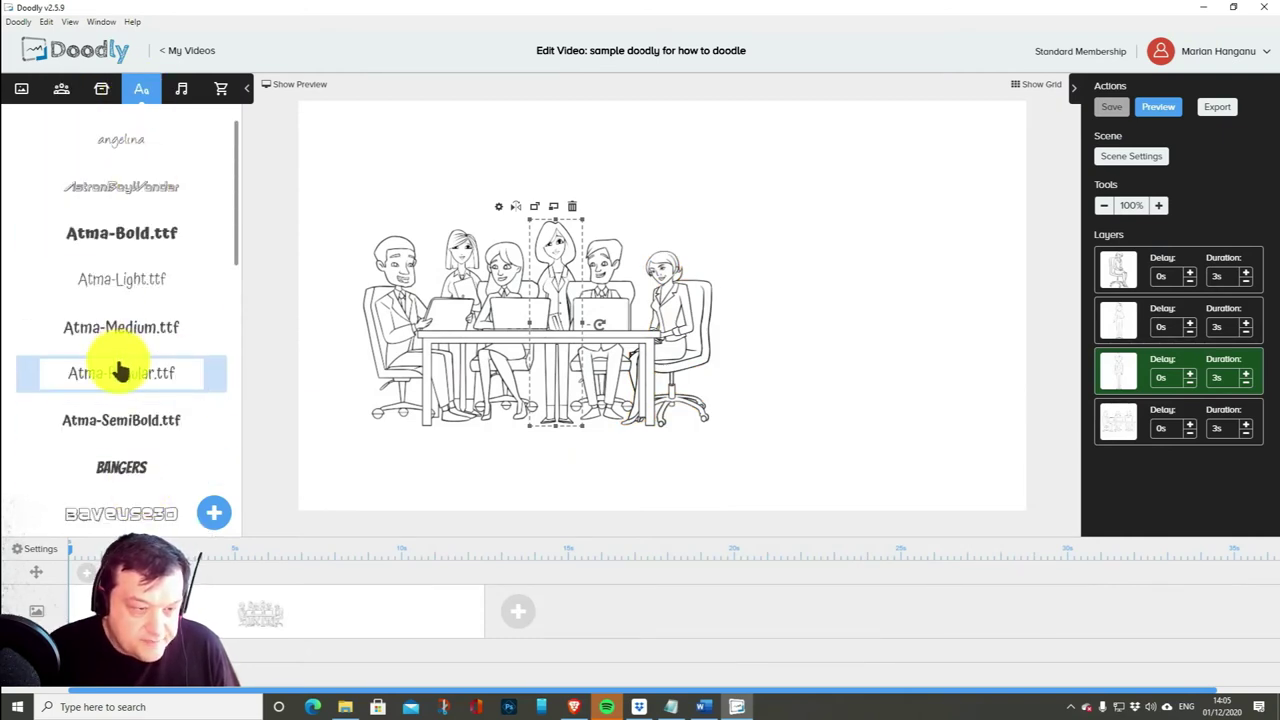
pyautogui.scroll(-1, 118, 371)
pyautogui.scroll(-1, 117, 366)
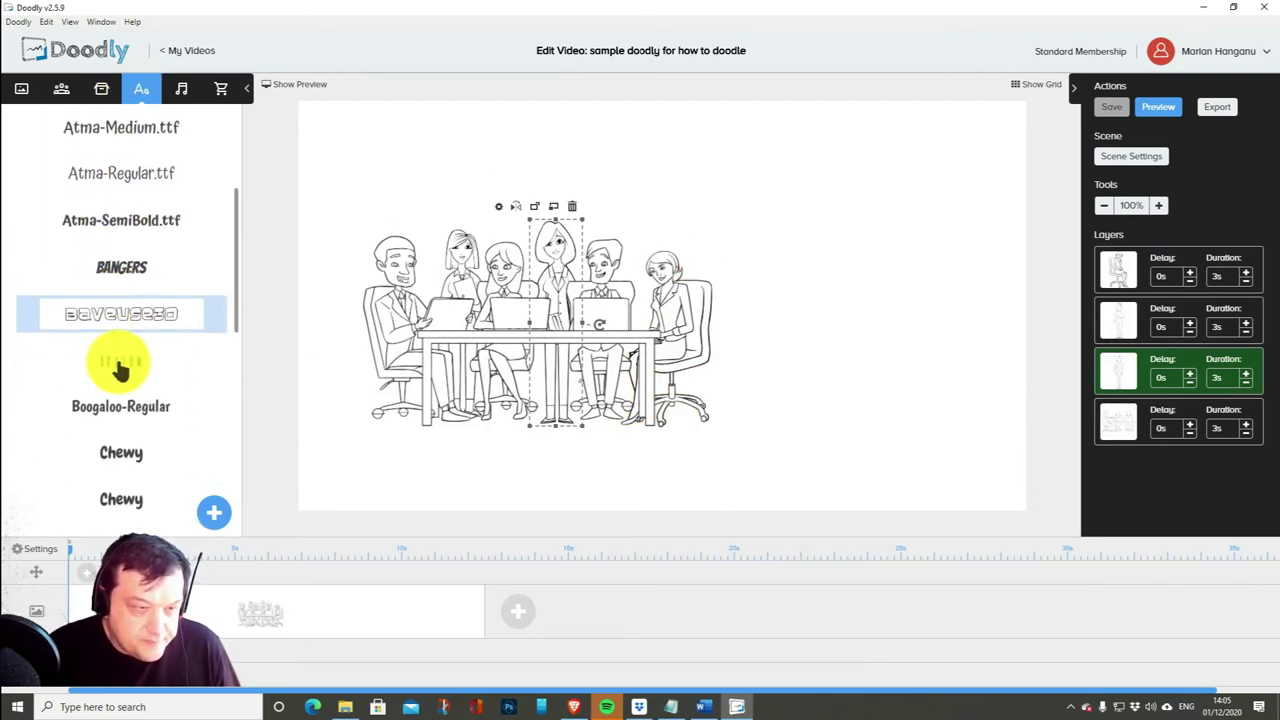
pyautogui.scroll(2, 117, 366)
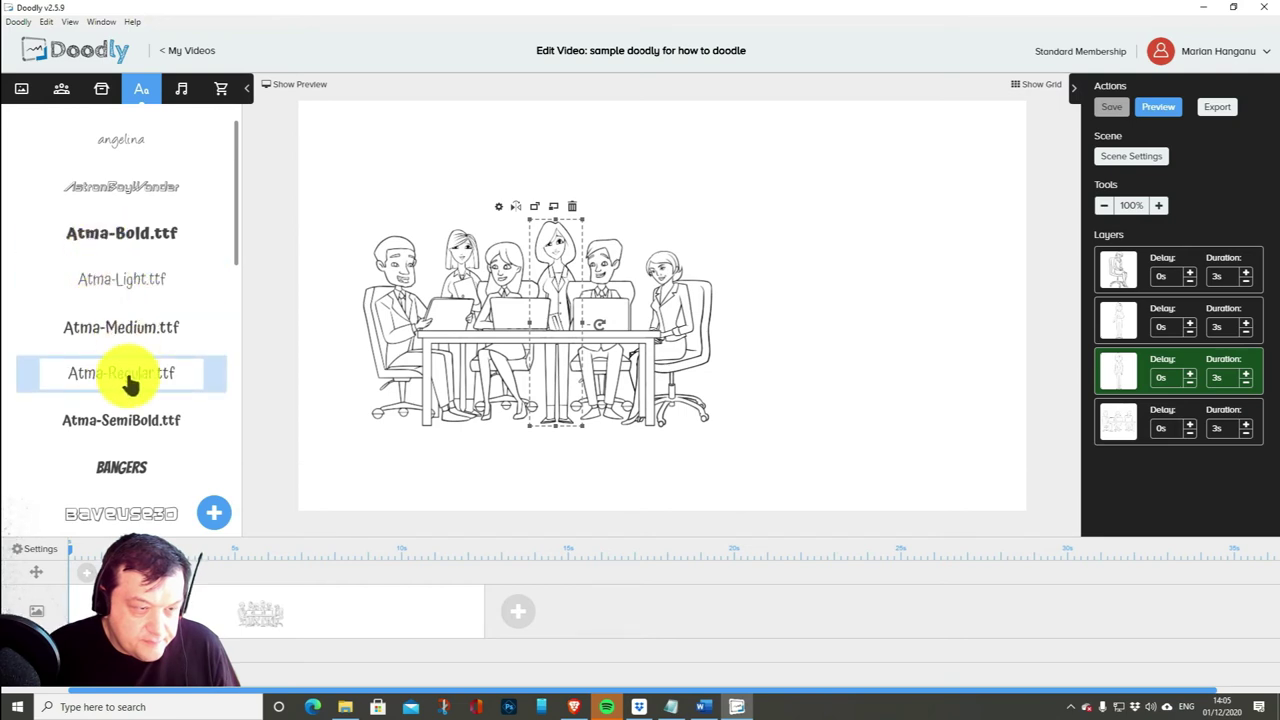
pyautogui.moveTo(106, 463); pyautogui.dragTo(857, 300)
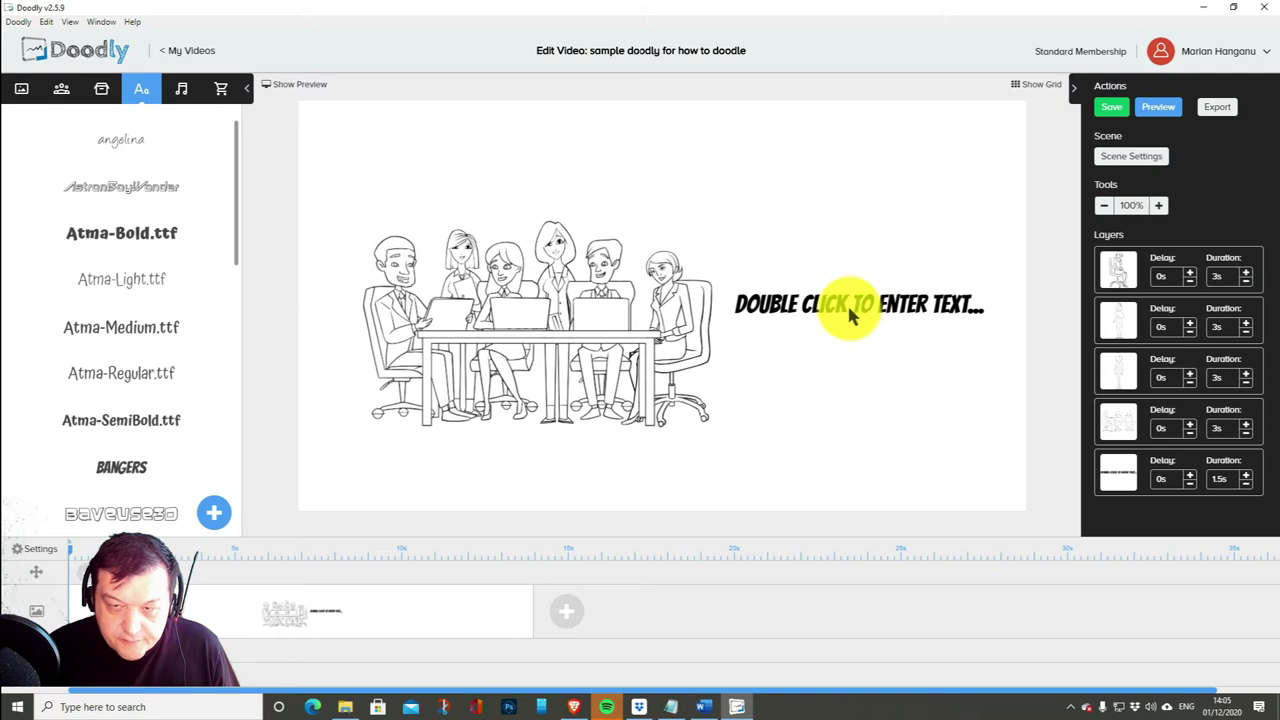
pyautogui.doubleClick(822, 318)
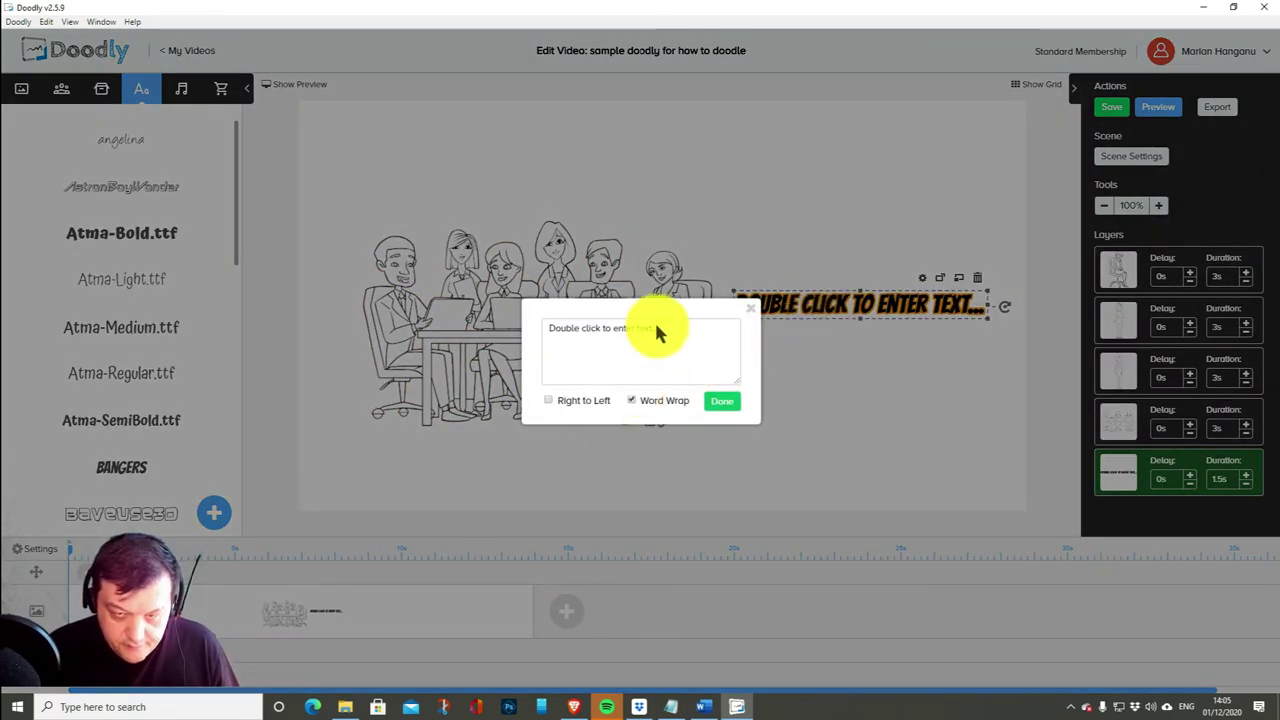
pyautogui.moveTo(657, 333); pyautogui.dragTo(523, 329)
pyautogui.hotkey('ctrl', 'v')
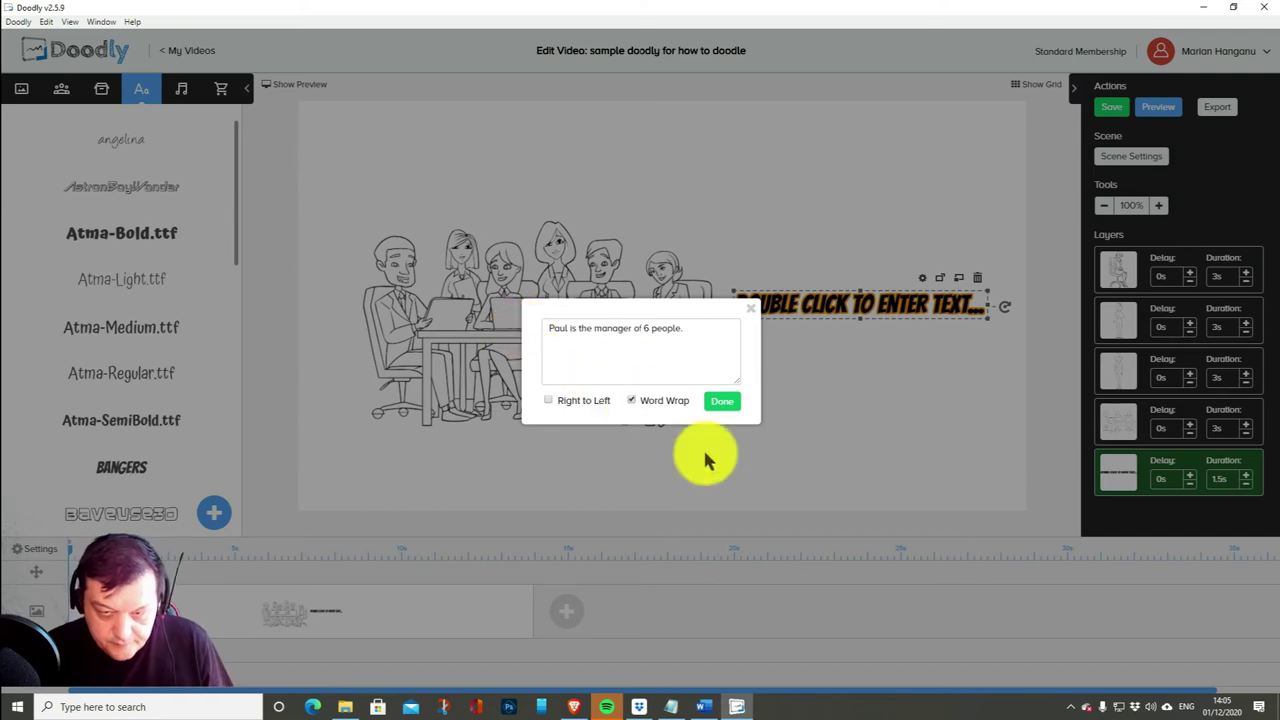
pyautogui.click(721, 401)
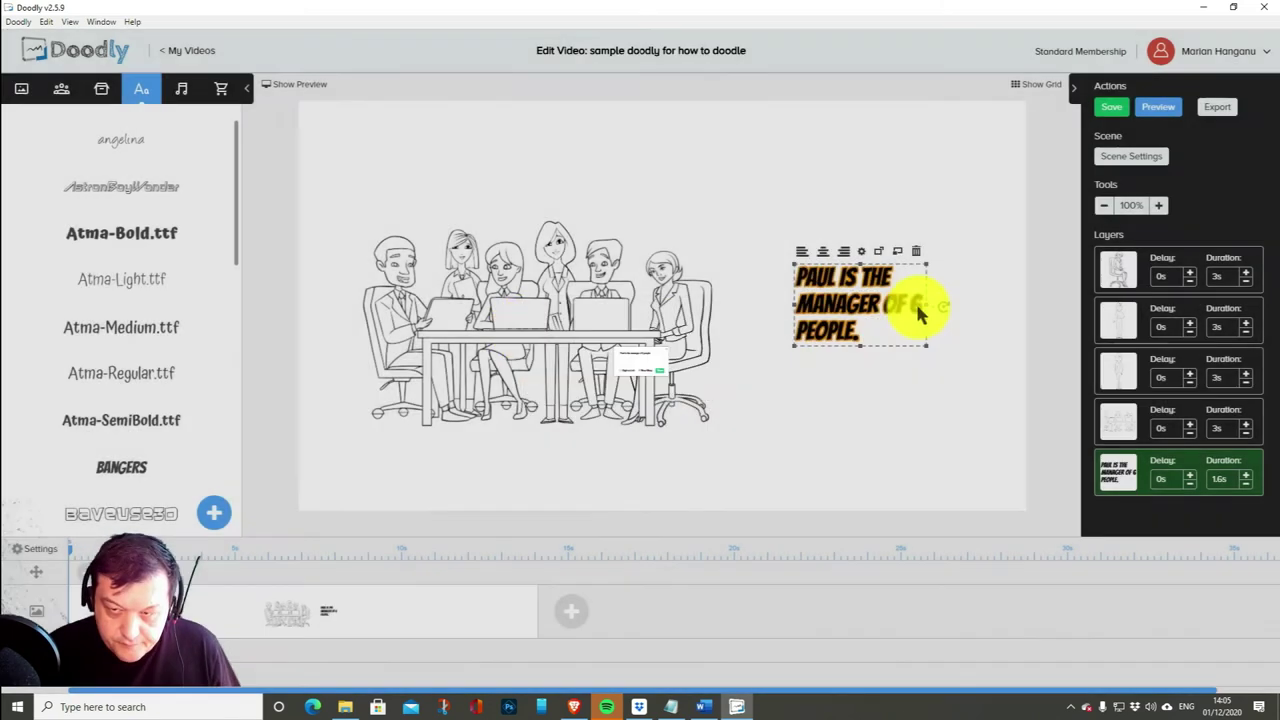
# Center-align the caption, enlarge it and place it right beside the meeting table.
pyautogui.click(822, 252)
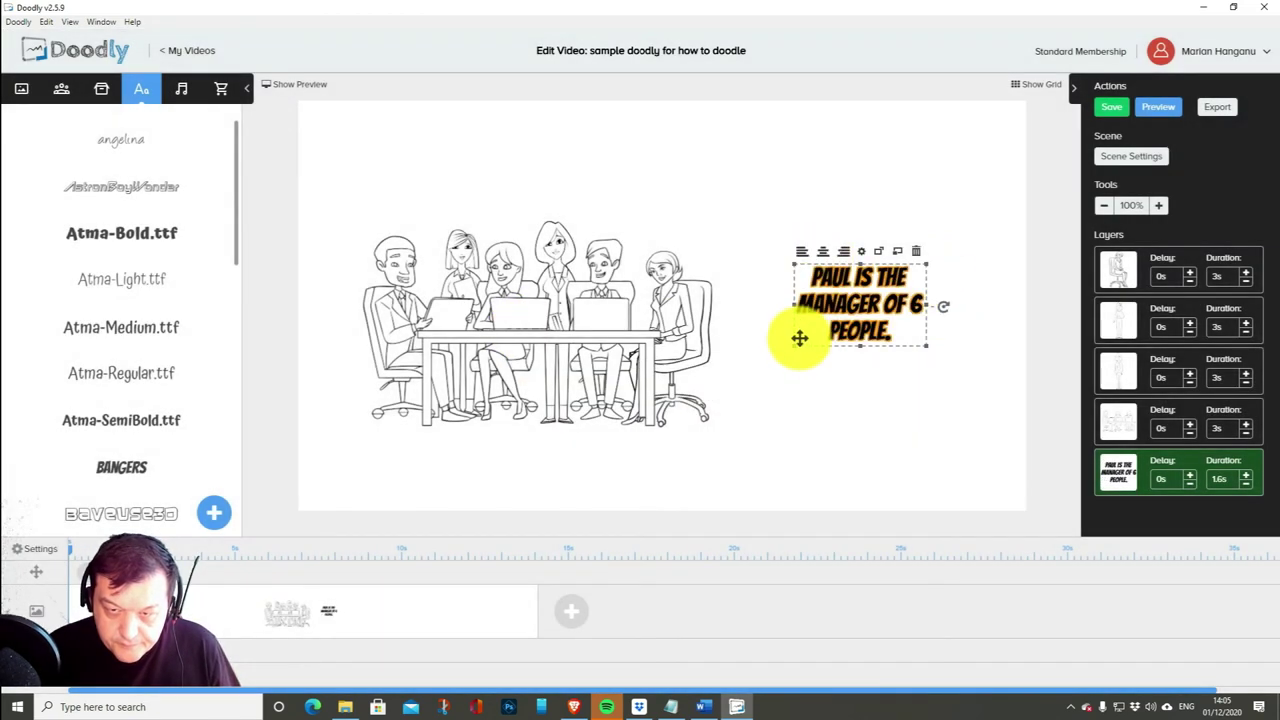
pyautogui.moveTo(797, 350); pyautogui.dragTo(704, 410)
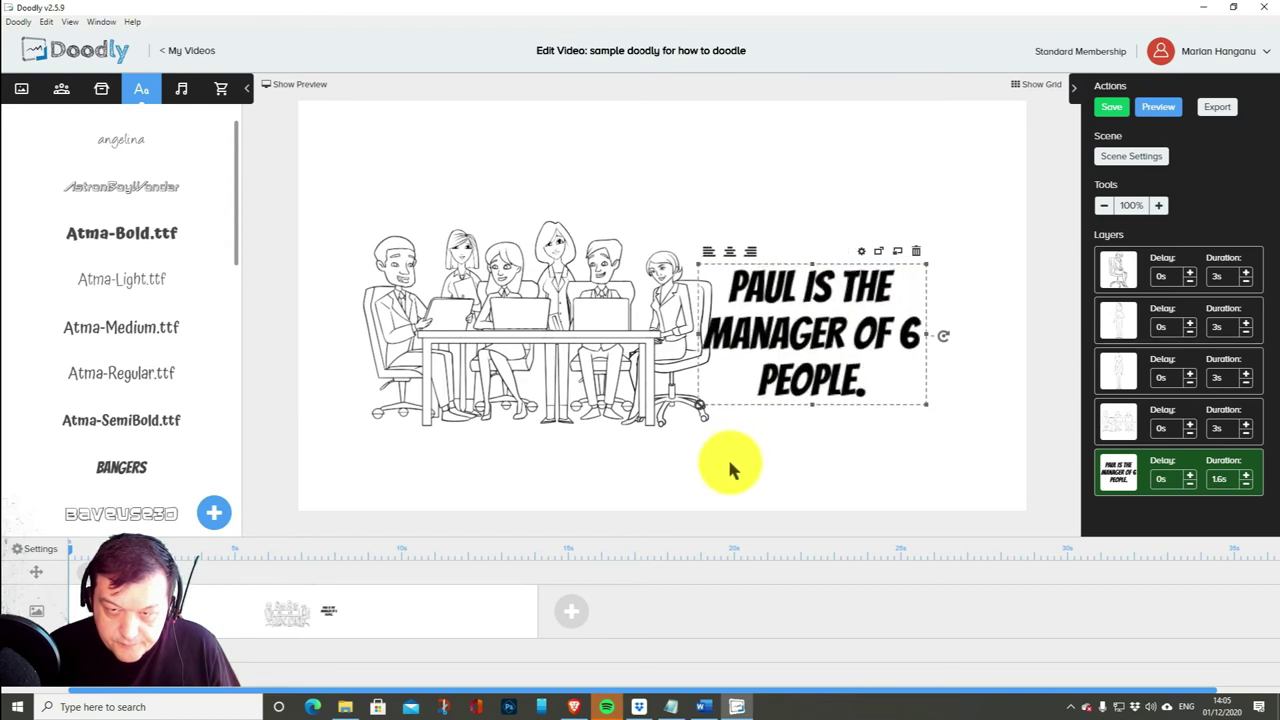
pyautogui.moveTo(809, 366); pyautogui.dragTo(846, 354)
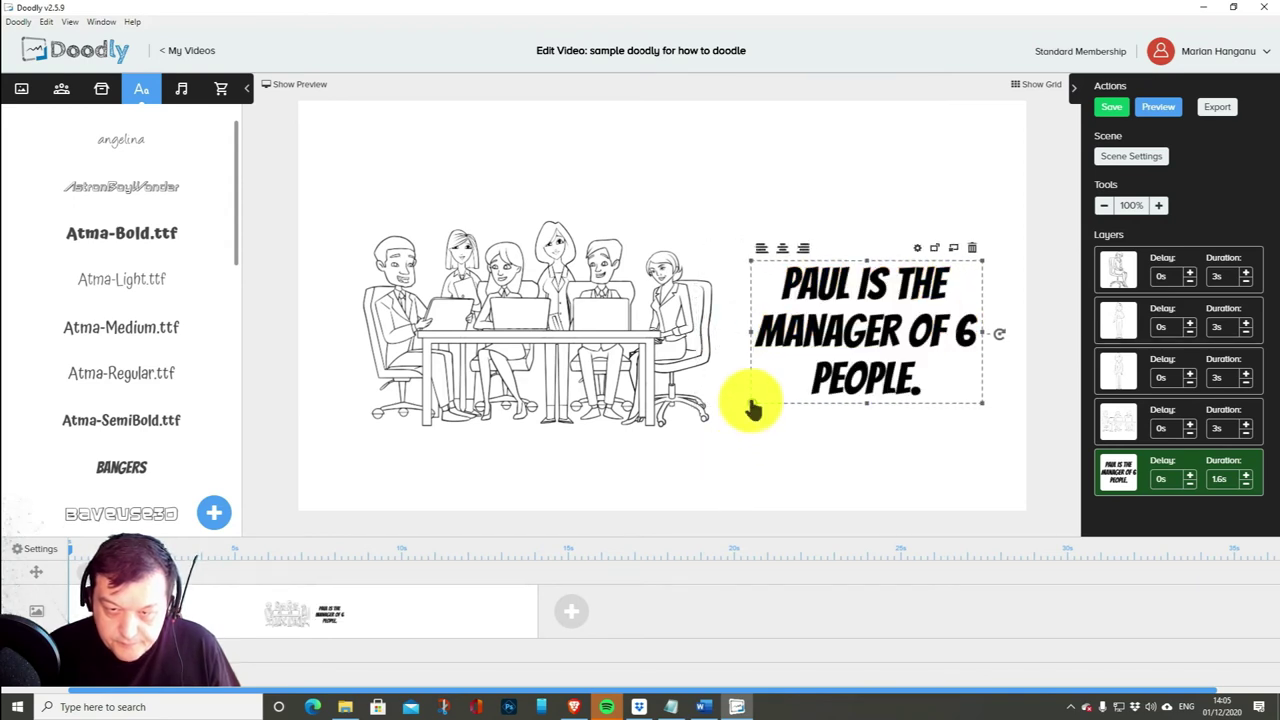
pyautogui.moveTo(753, 407); pyautogui.dragTo(734, 443)
pyautogui.moveTo(863, 329); pyautogui.dragTo(874, 337)
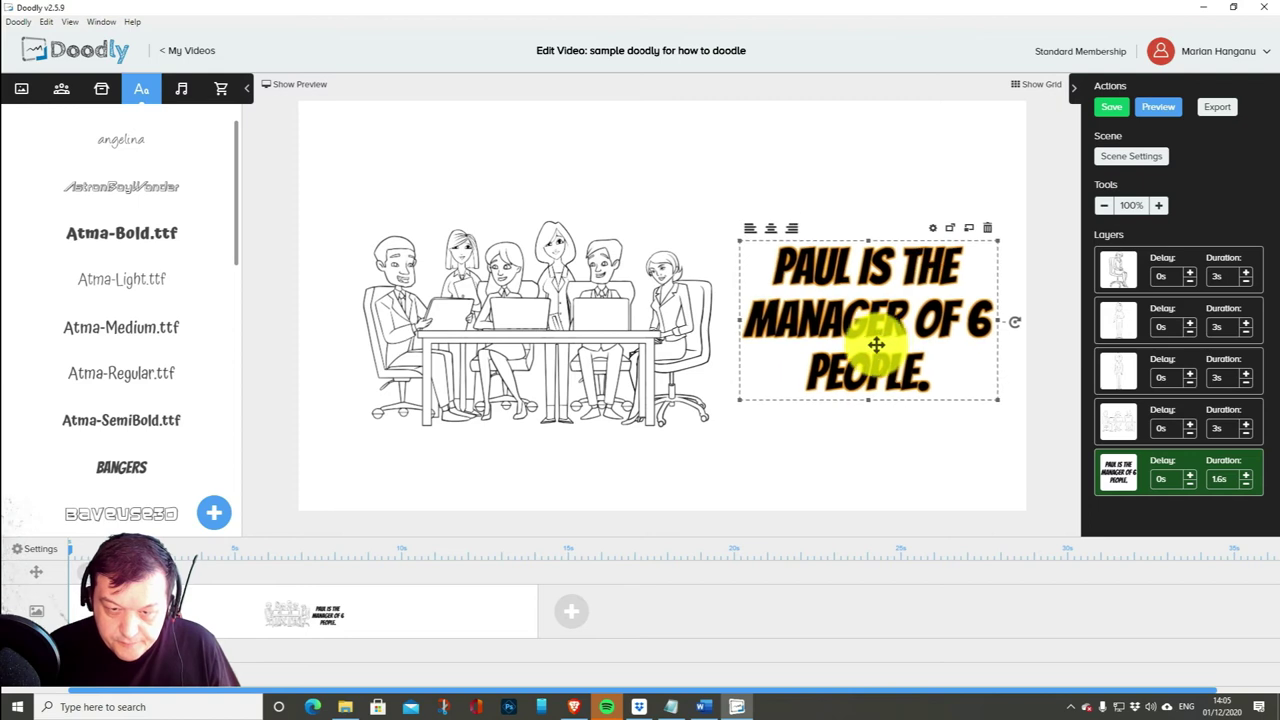
pyautogui.click(829, 466)
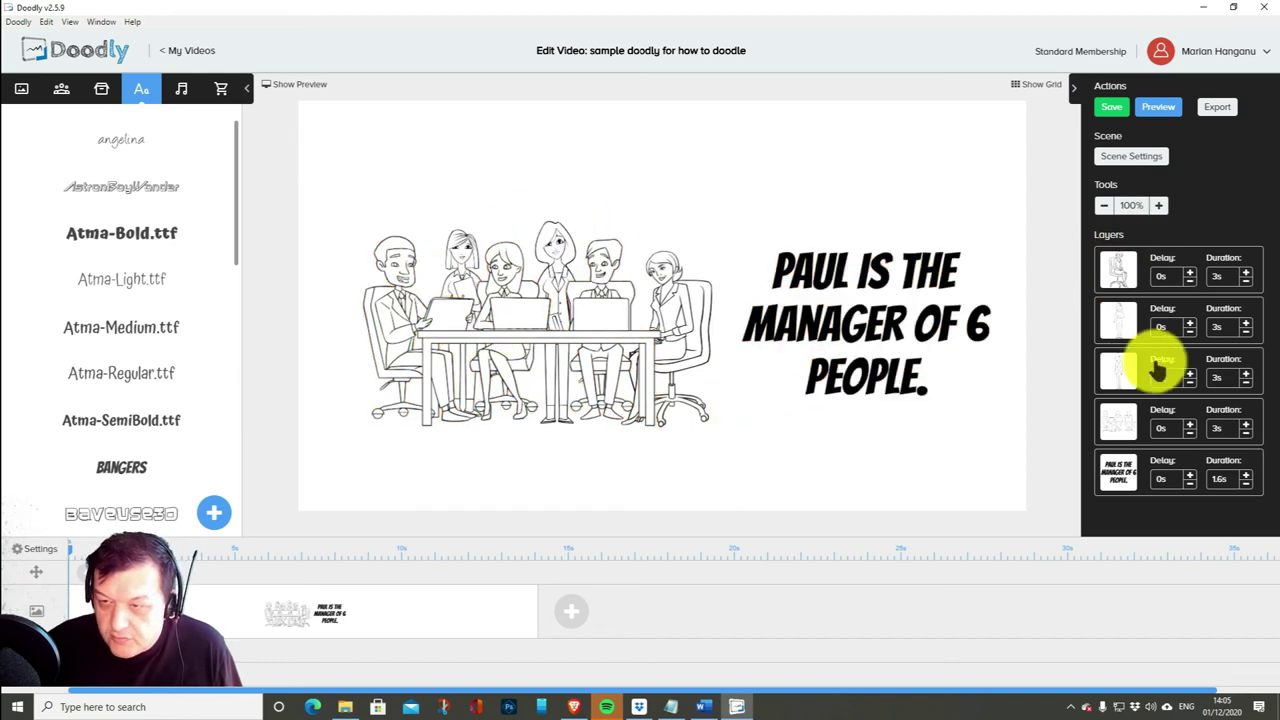
# Set the four meeting image layers' draw durations to 1.5s, 1s, 1.5s and 2s.
pyautogui.click(1200, 420)
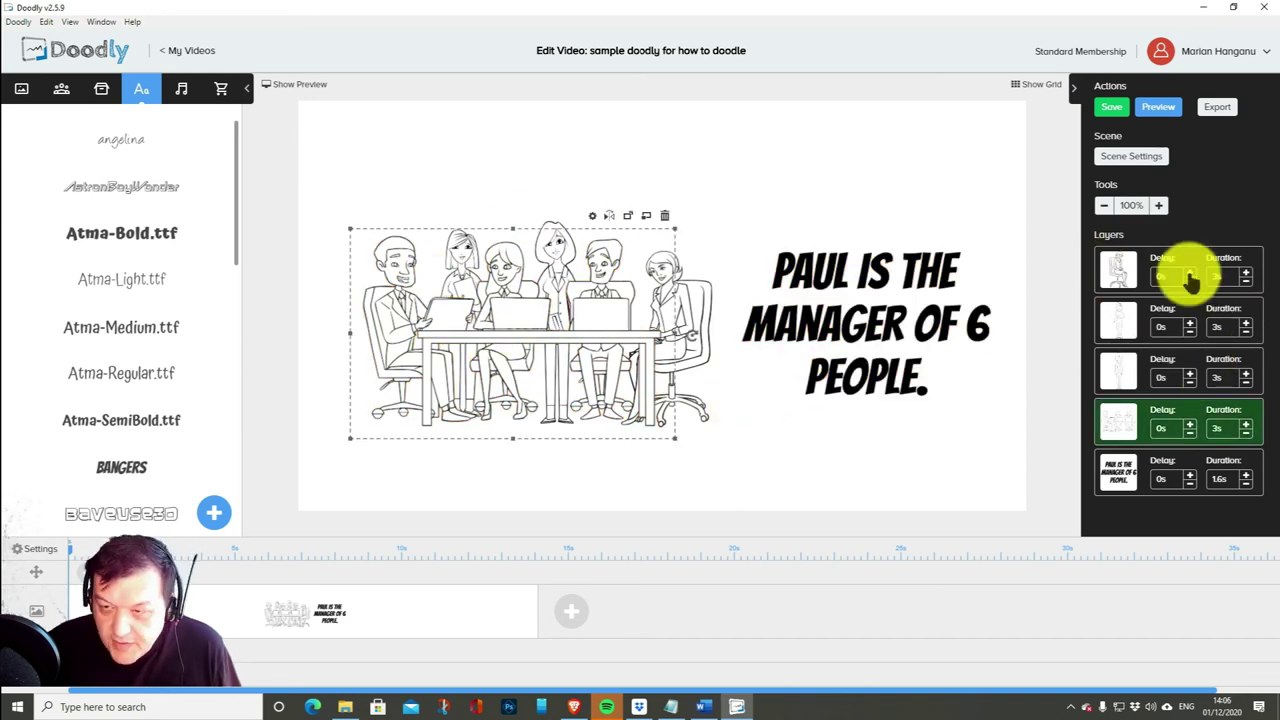
pyautogui.click(1243, 289)
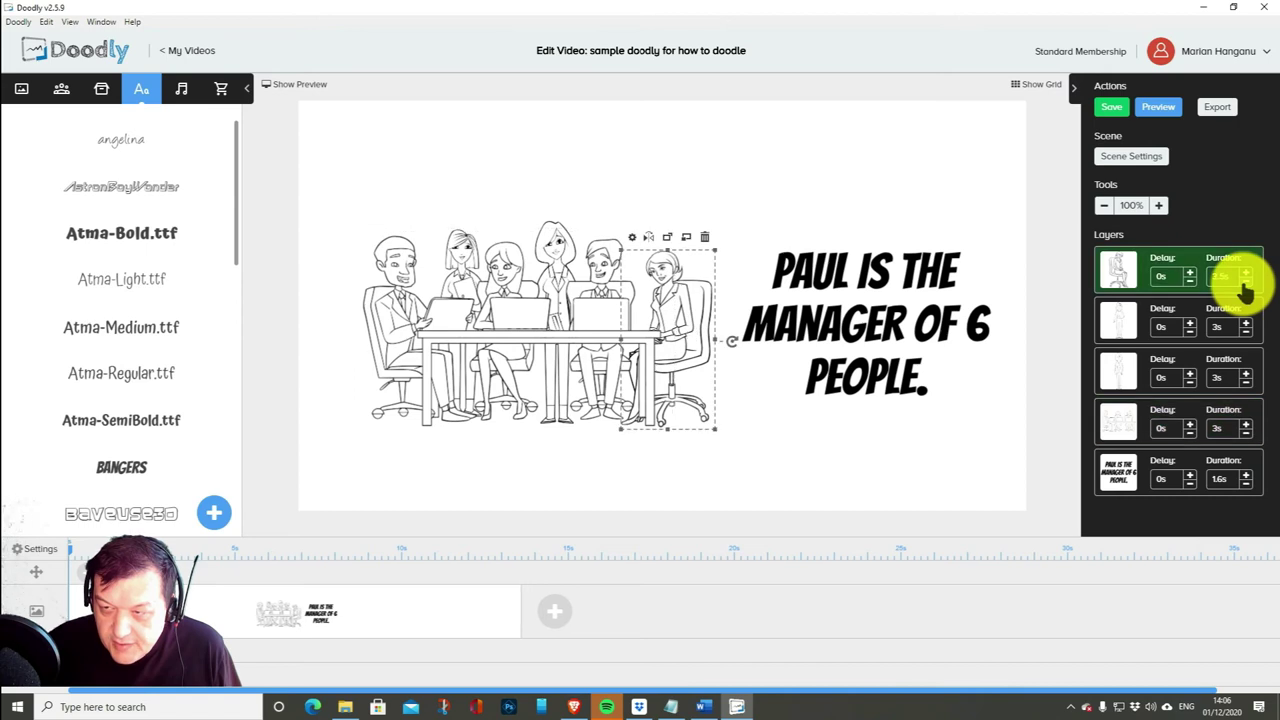
pyautogui.click(1245, 290)
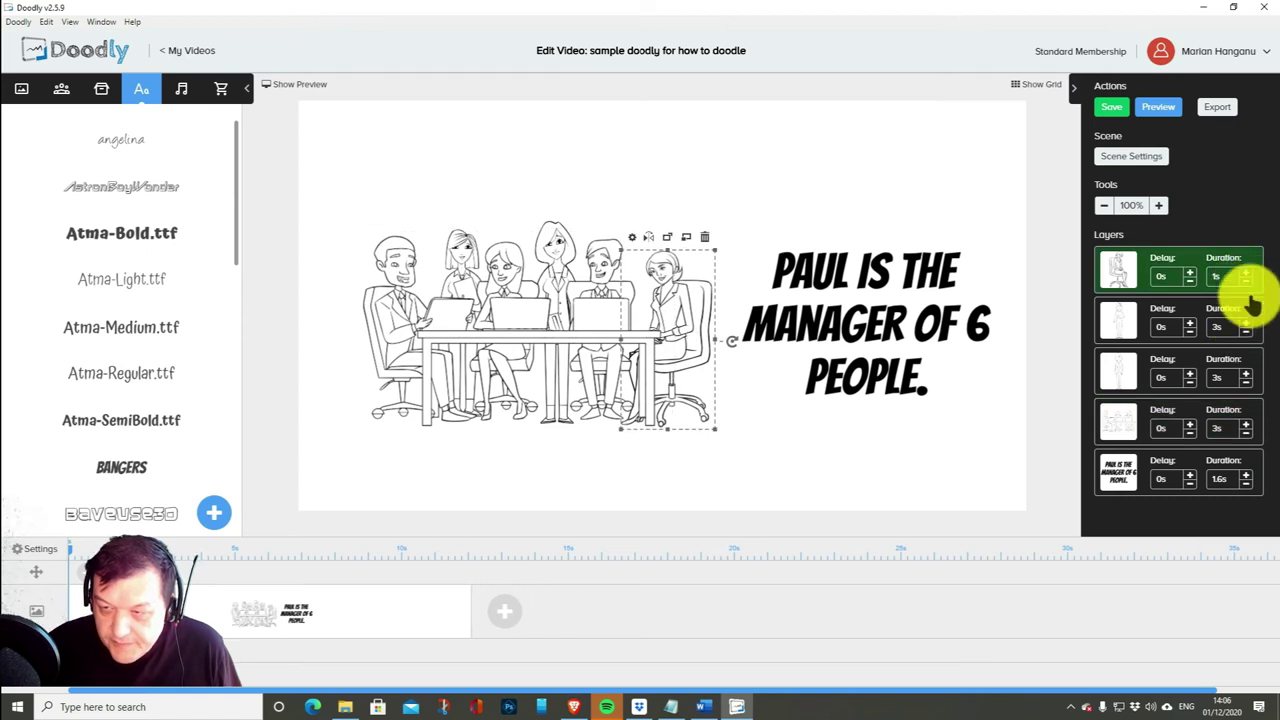
pyautogui.click(1245, 287)
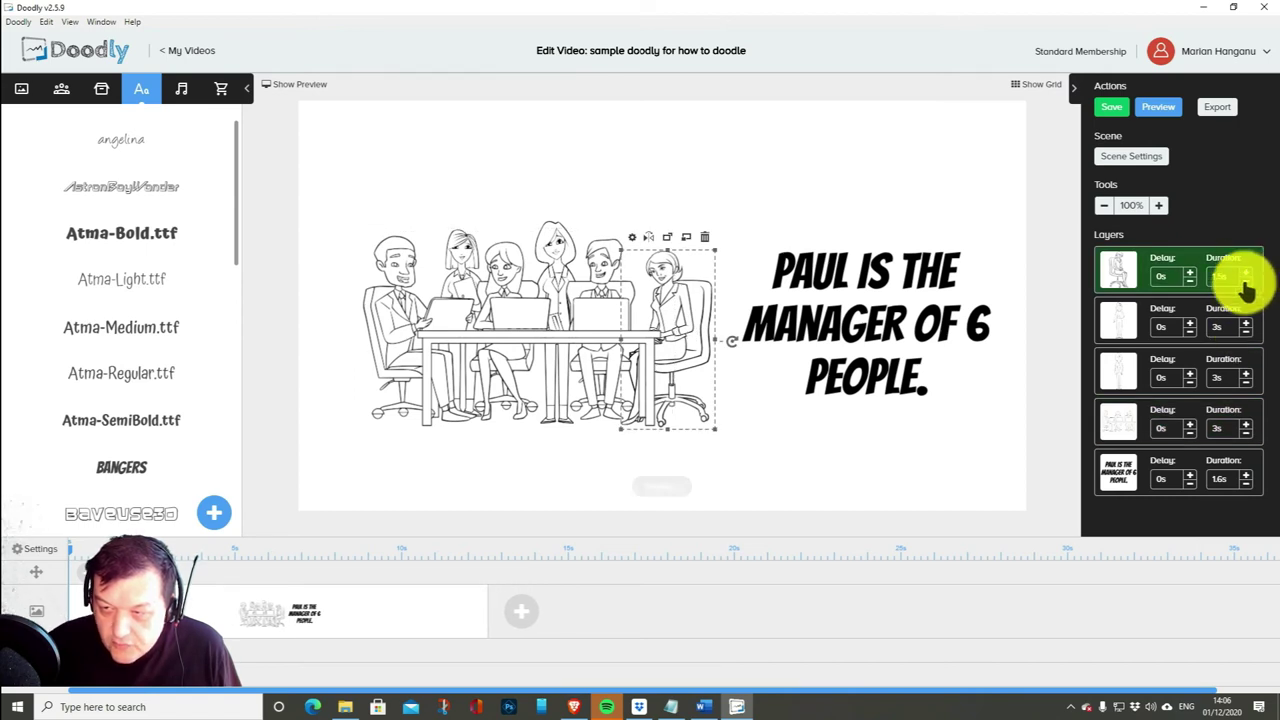
pyautogui.click(1245, 334)
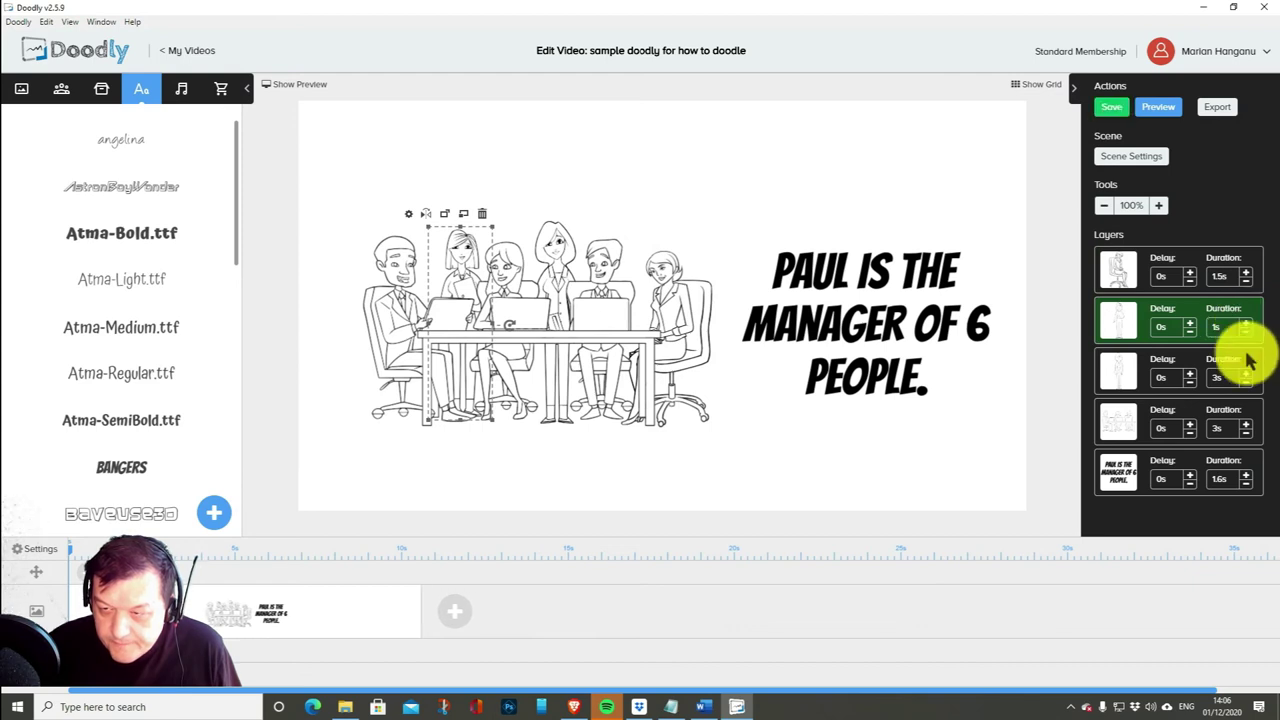
pyautogui.click(1245, 388)
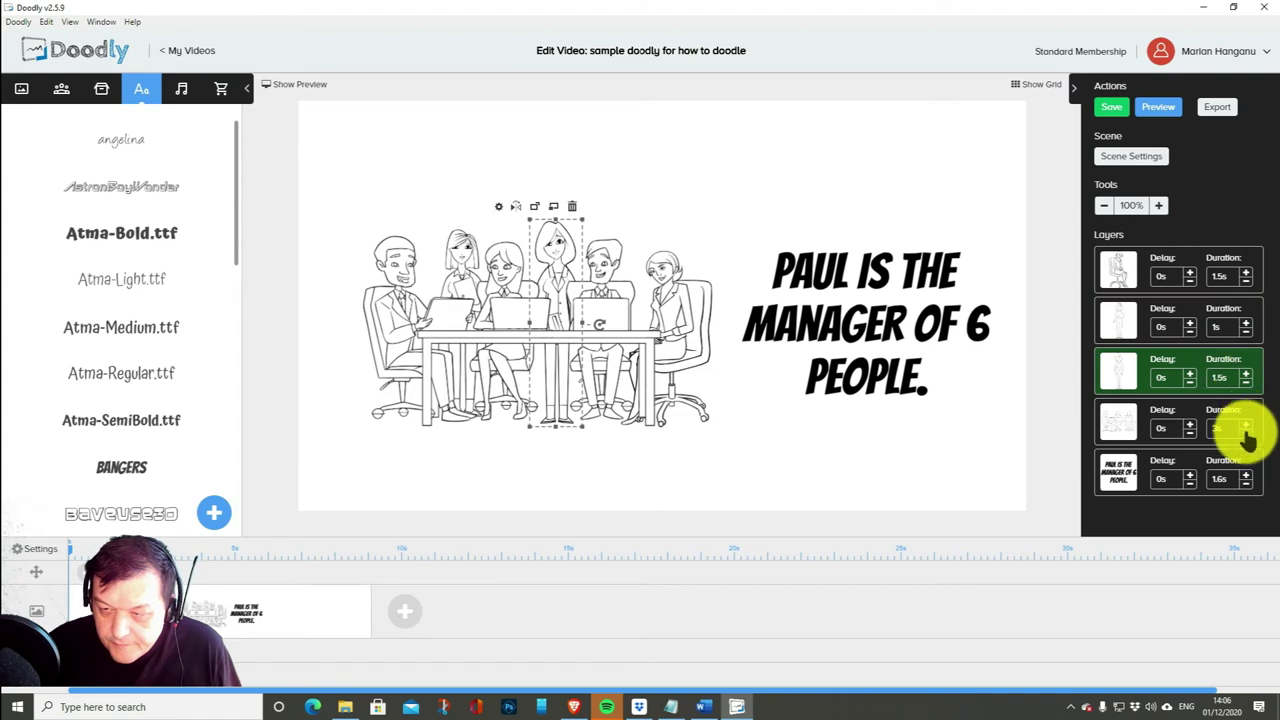
pyautogui.click(1246, 432)
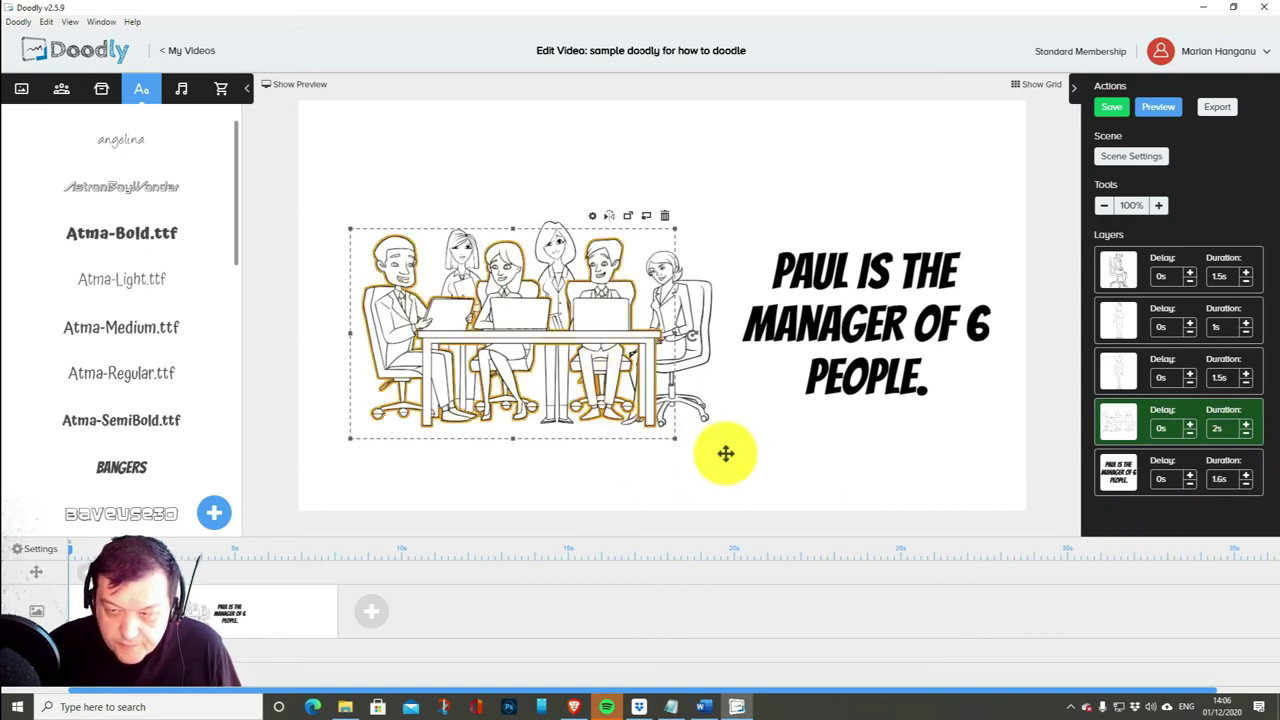
pyautogui.click(812, 465)
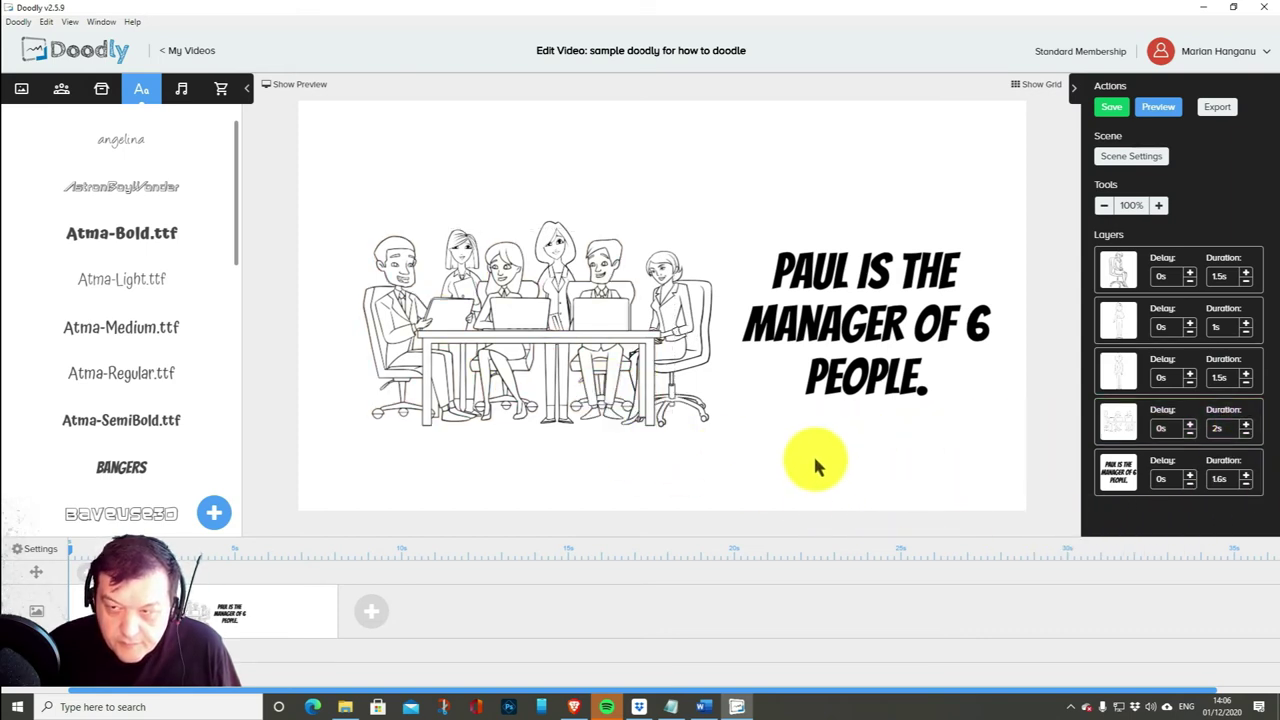
# Preview the meeting scene's animation, then add a blank second scene after it.
pyautogui.click(1158, 112)
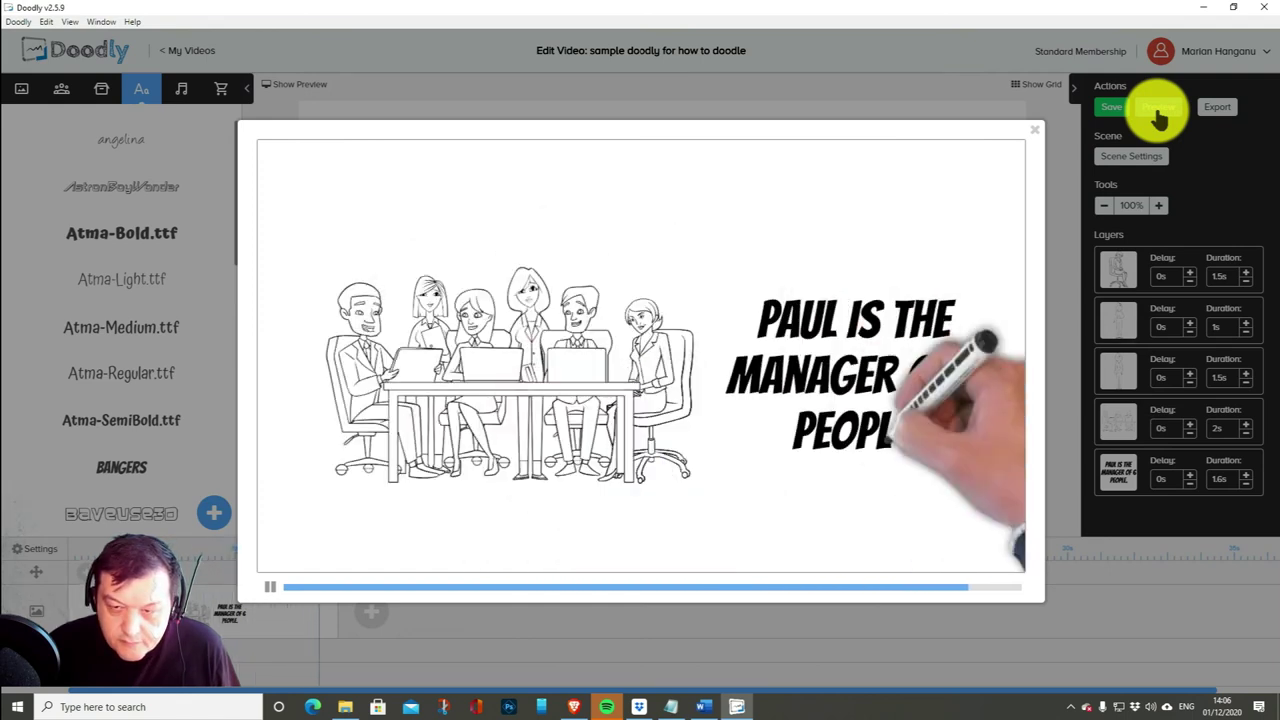
pyautogui.click(1035, 129)
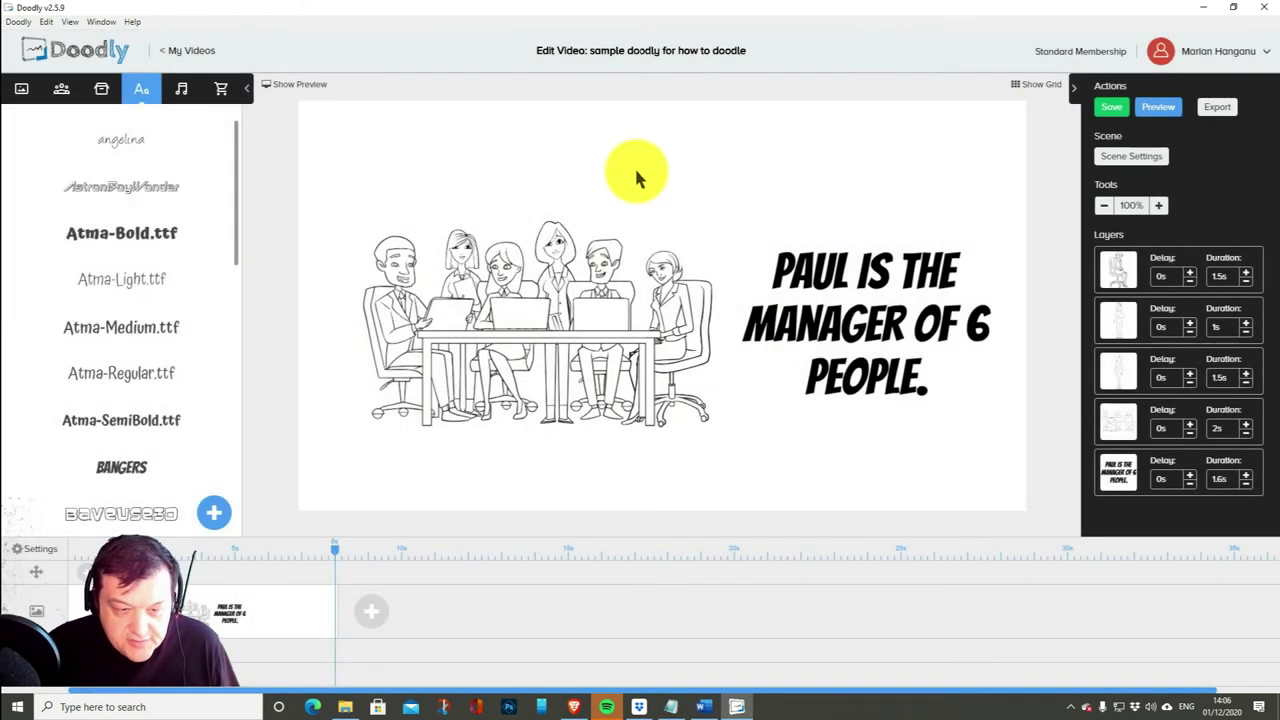
pyautogui.click(380, 627)
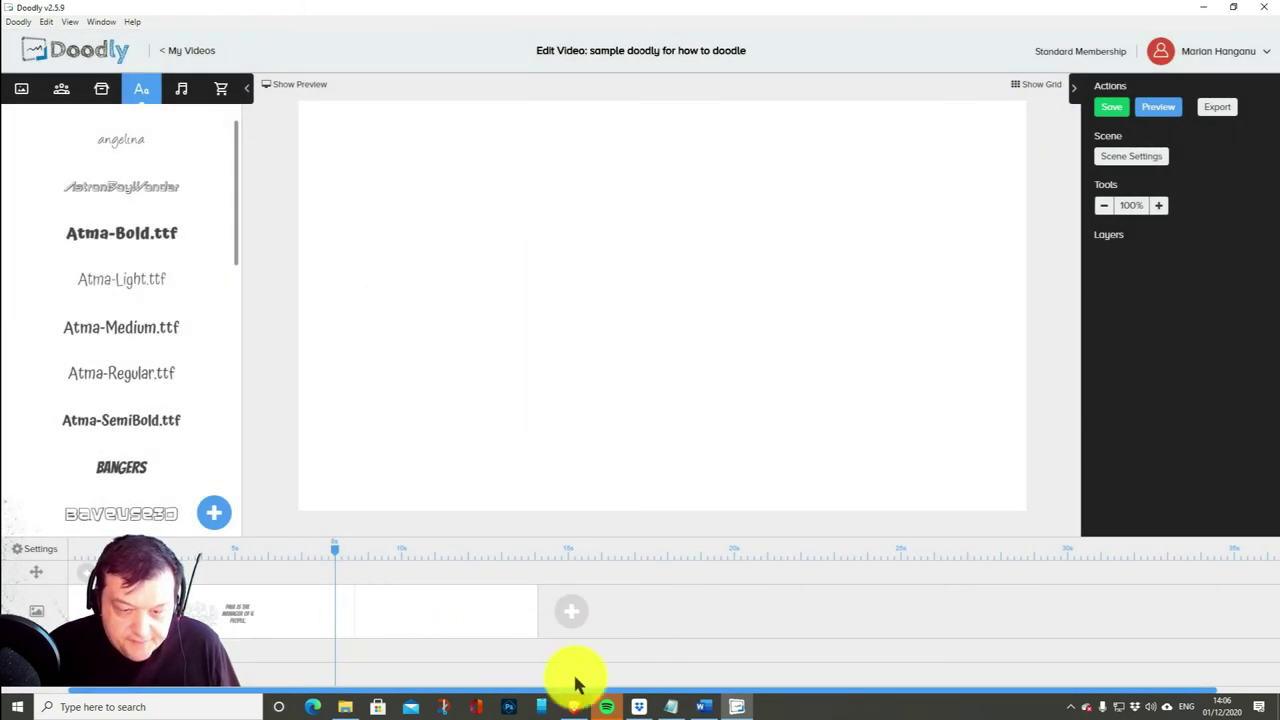
# Add the house-4952681 Stay Home image to the new scene and centre it.
pyautogui.click(705, 708)
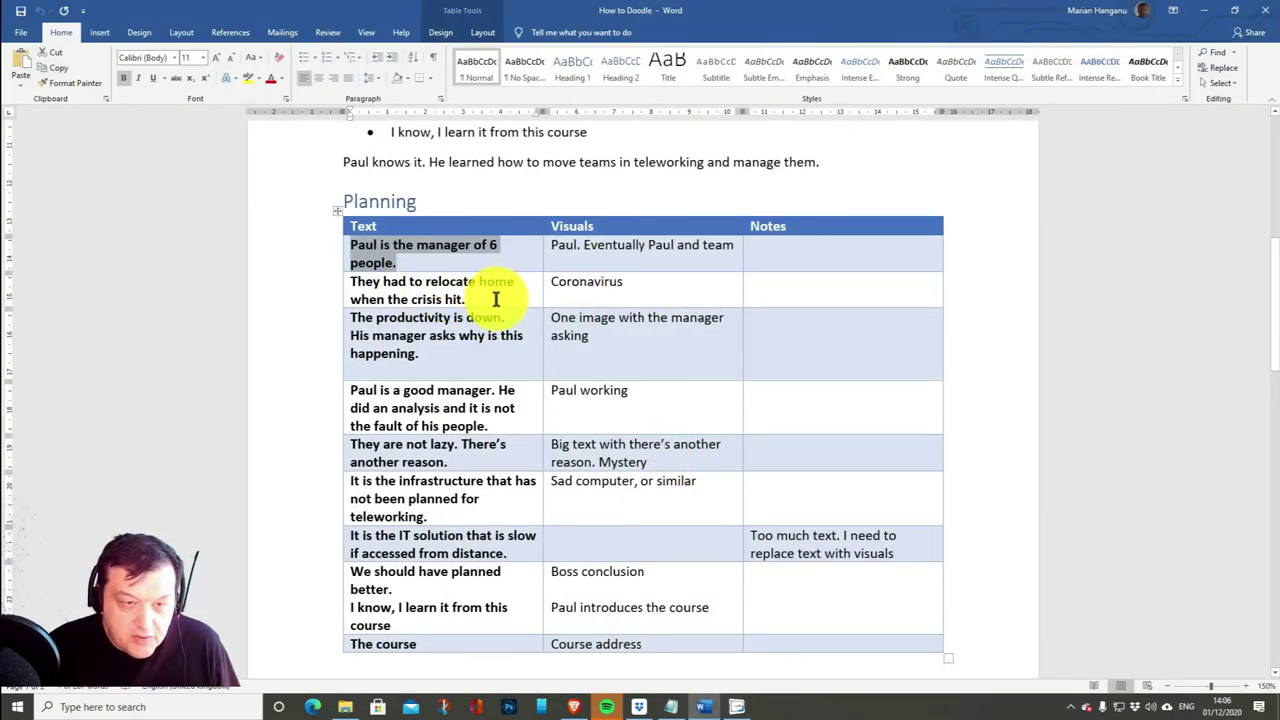
pyautogui.click(1204, 10)
pyautogui.click(103, 92)
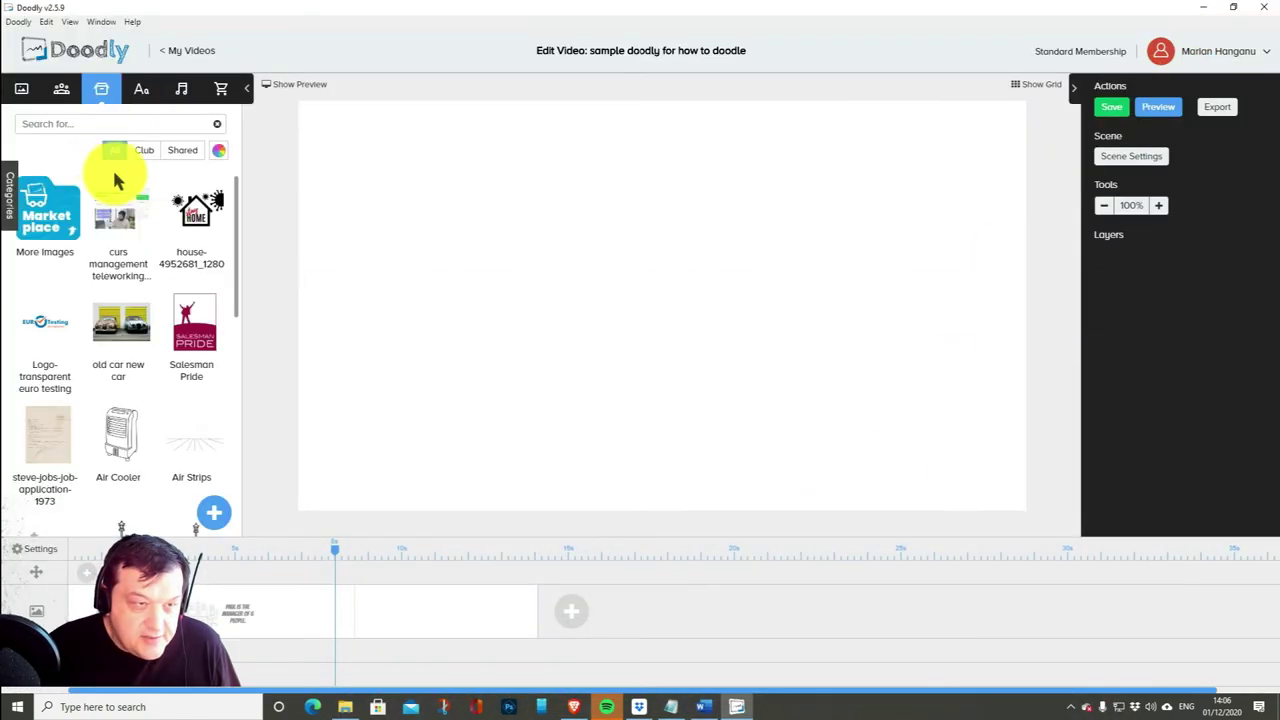
pyautogui.moveTo(197, 214); pyautogui.dragTo(500, 290)
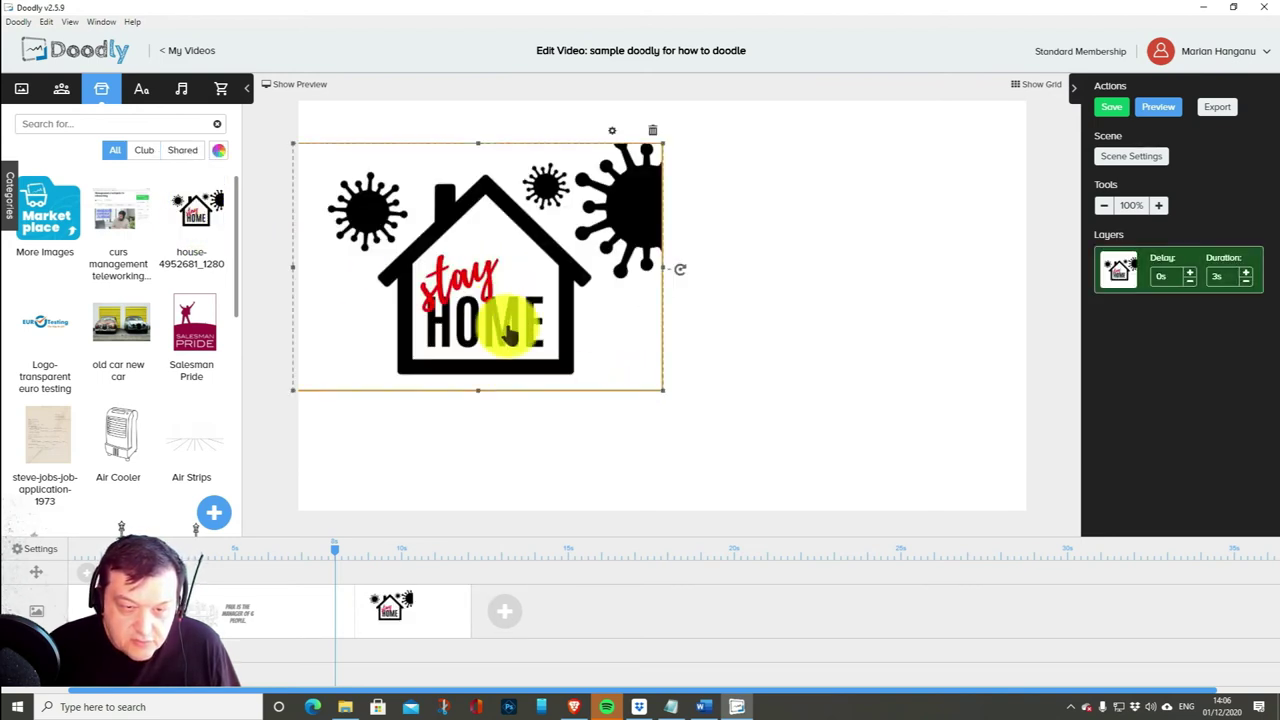
pyautogui.moveTo(510, 338); pyautogui.dragTo(677, 325)
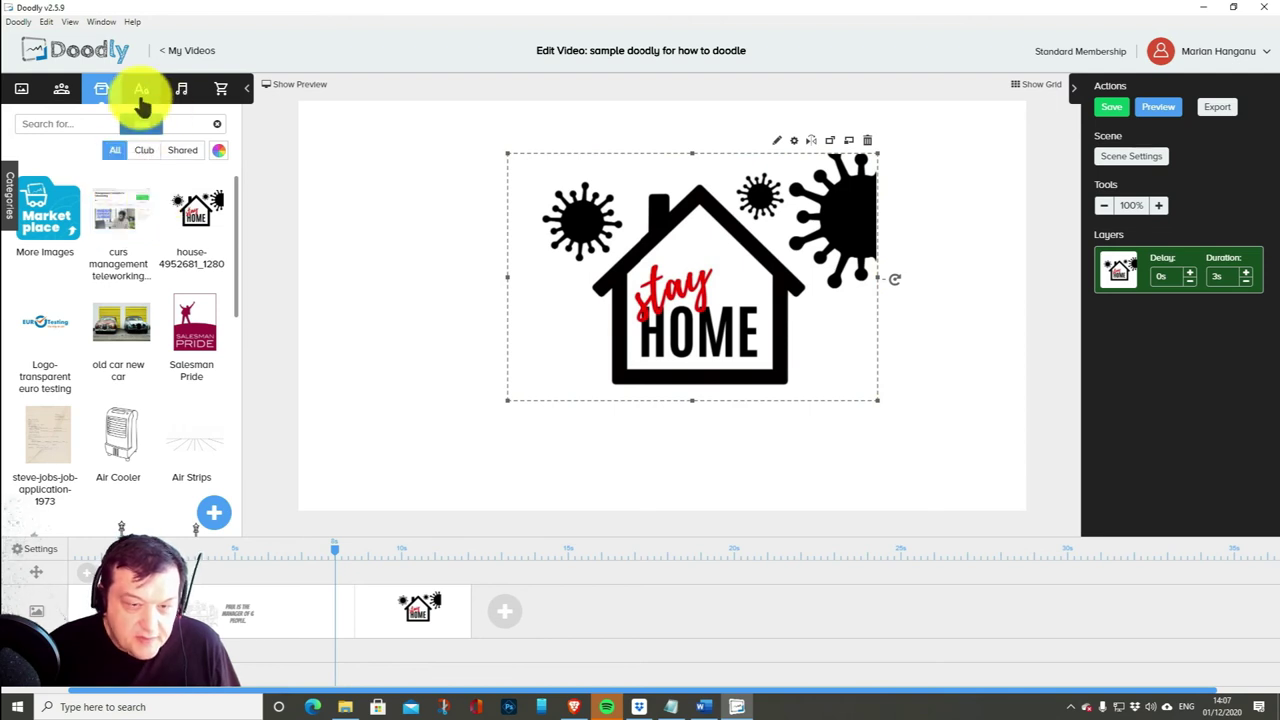
# Add a centred, enlarged BANGERS caption 'They had to relocate home when the crisis hit.' below the house.
pyautogui.click(141, 92)
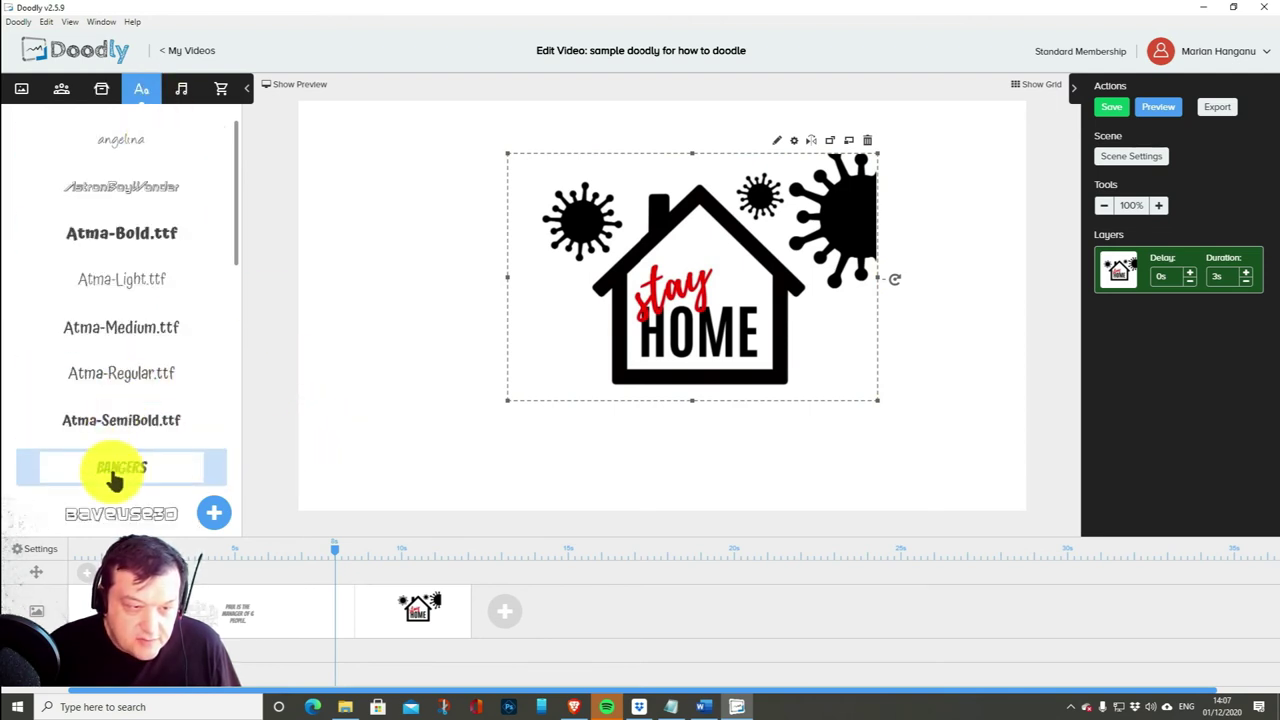
pyautogui.moveTo(115, 478); pyautogui.dragTo(669, 449)
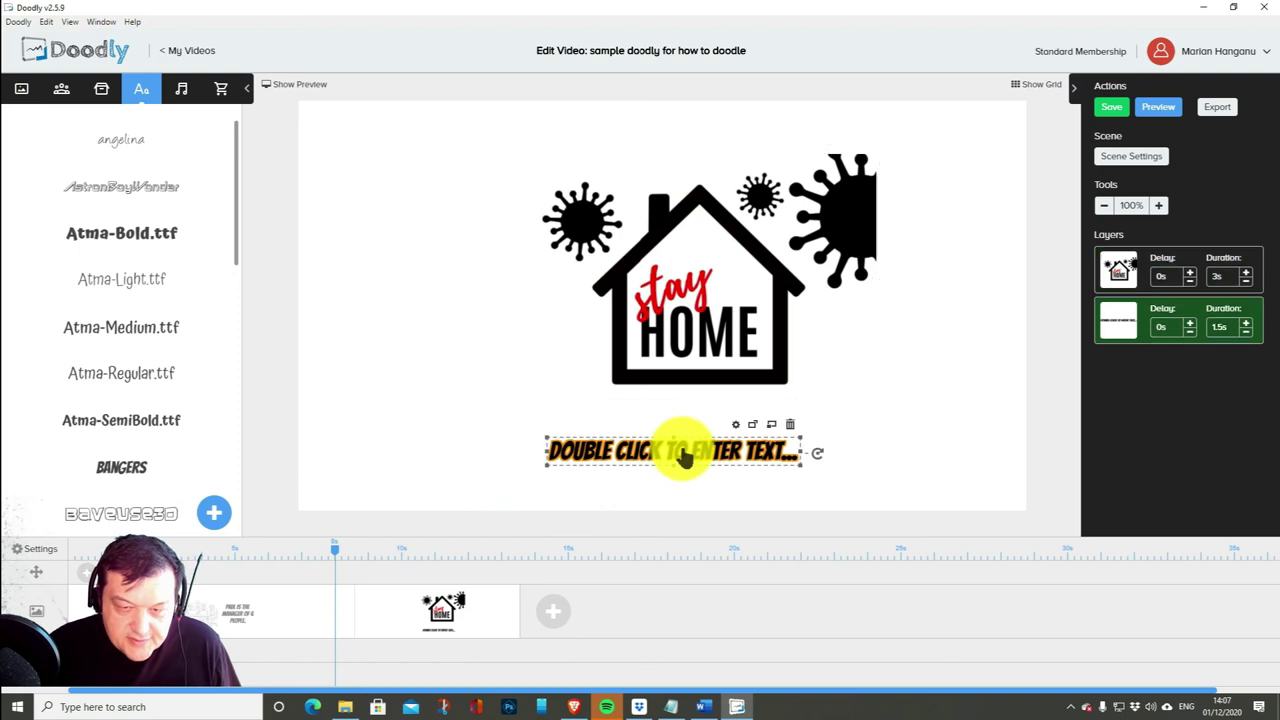
pyautogui.doubleClick(683, 455)
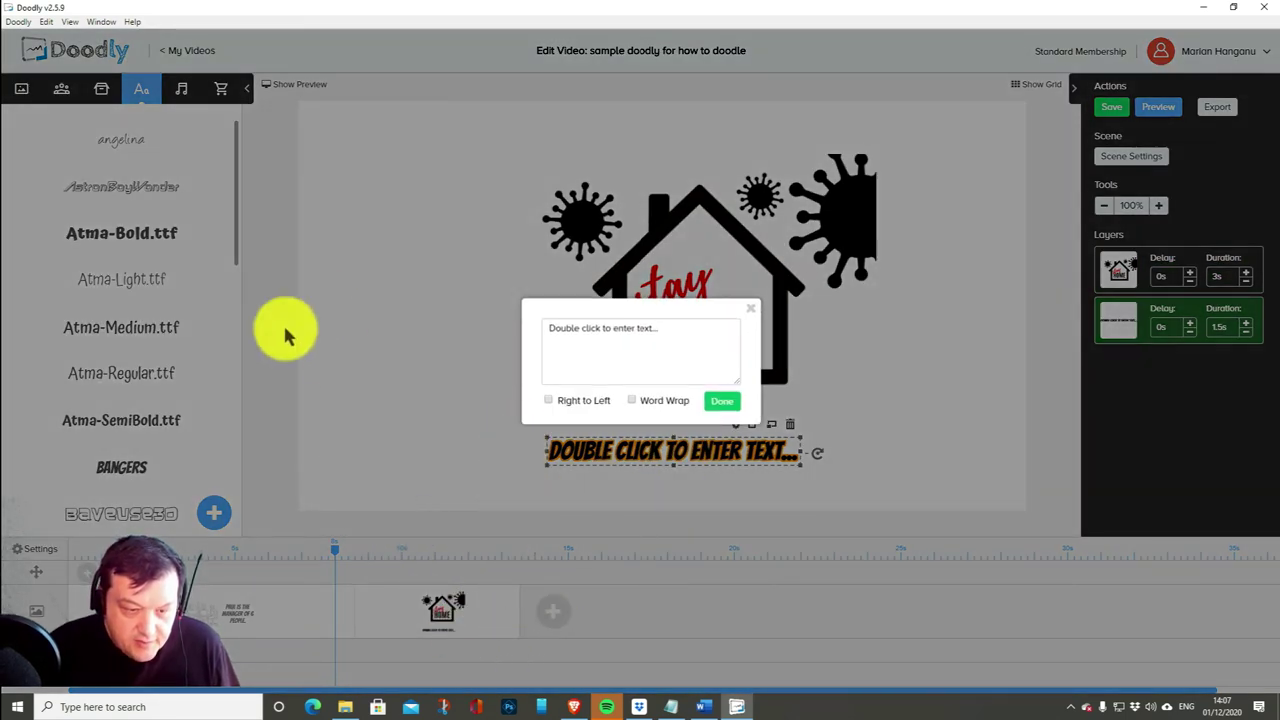
pyautogui.moveTo(670, 335); pyautogui.dragTo(523, 329)
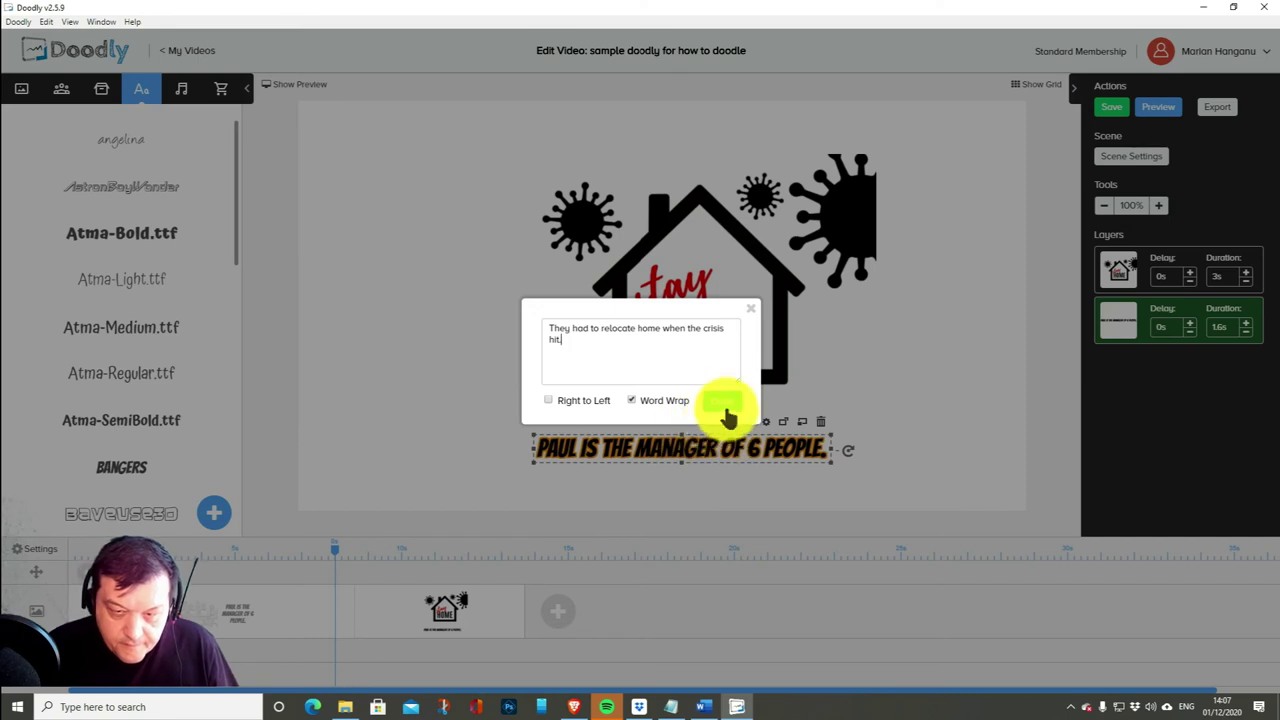
pyautogui.click(718, 425)
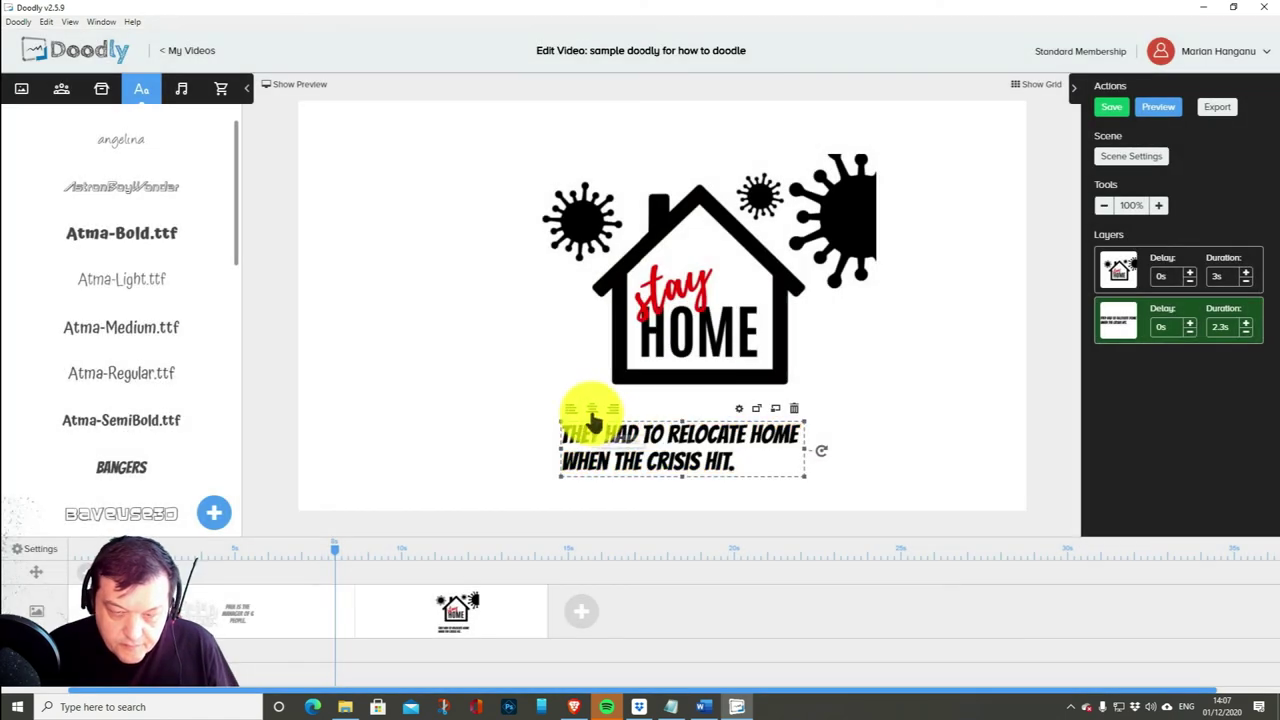
pyautogui.click(592, 410)
pyautogui.moveTo(563, 456); pyautogui.dragTo(447, 449)
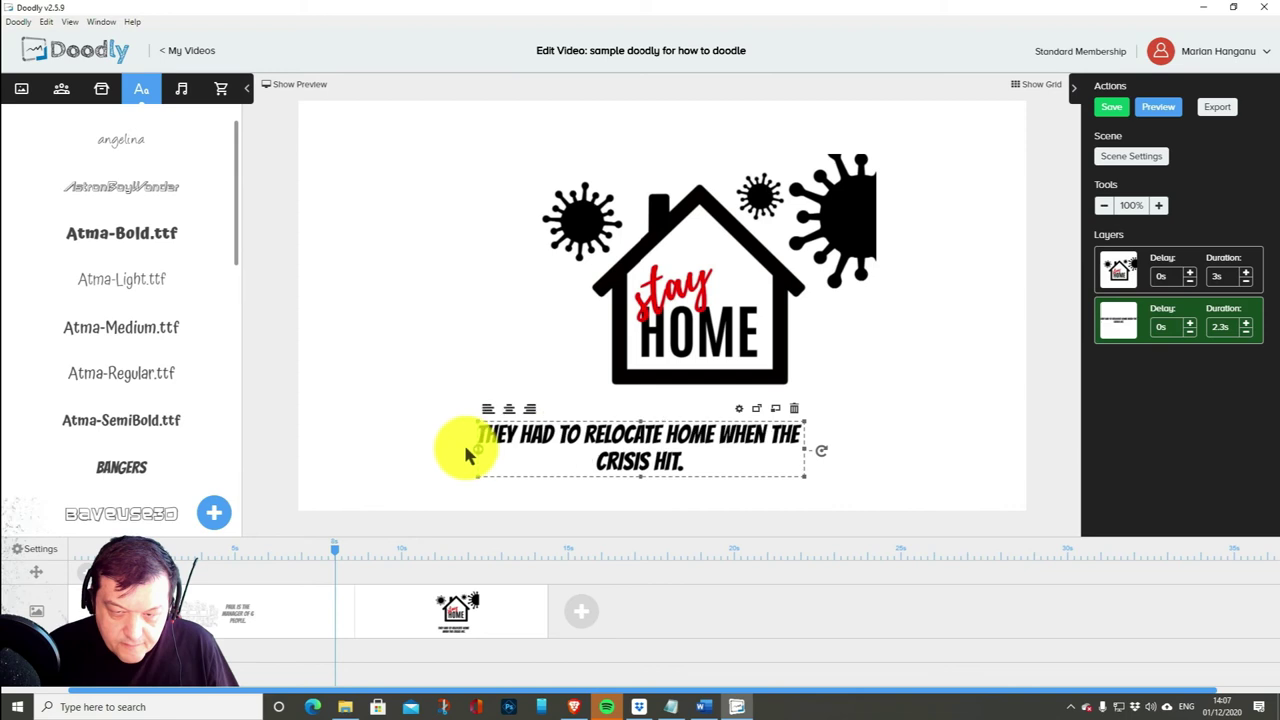
pyautogui.moveTo(803, 478); pyautogui.dragTo(929, 503)
pyautogui.moveTo(700, 442); pyautogui.dragTo(704, 434)
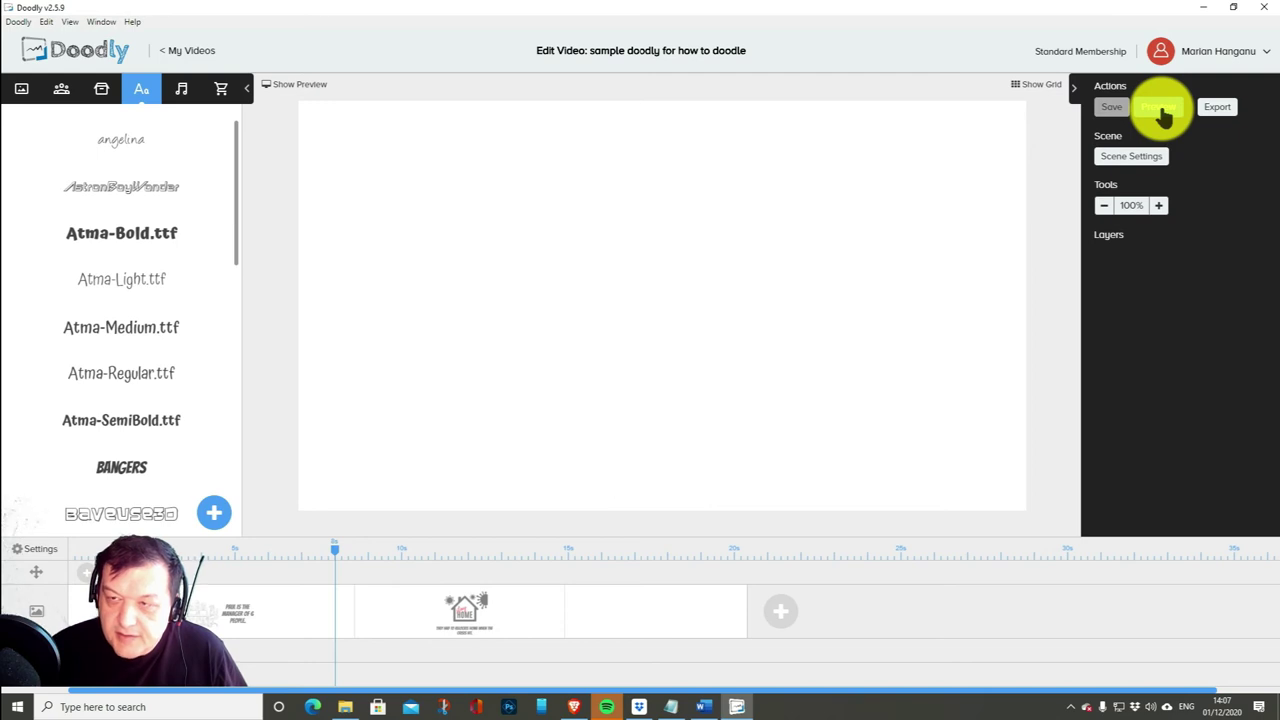
pyautogui.click(1160, 108)
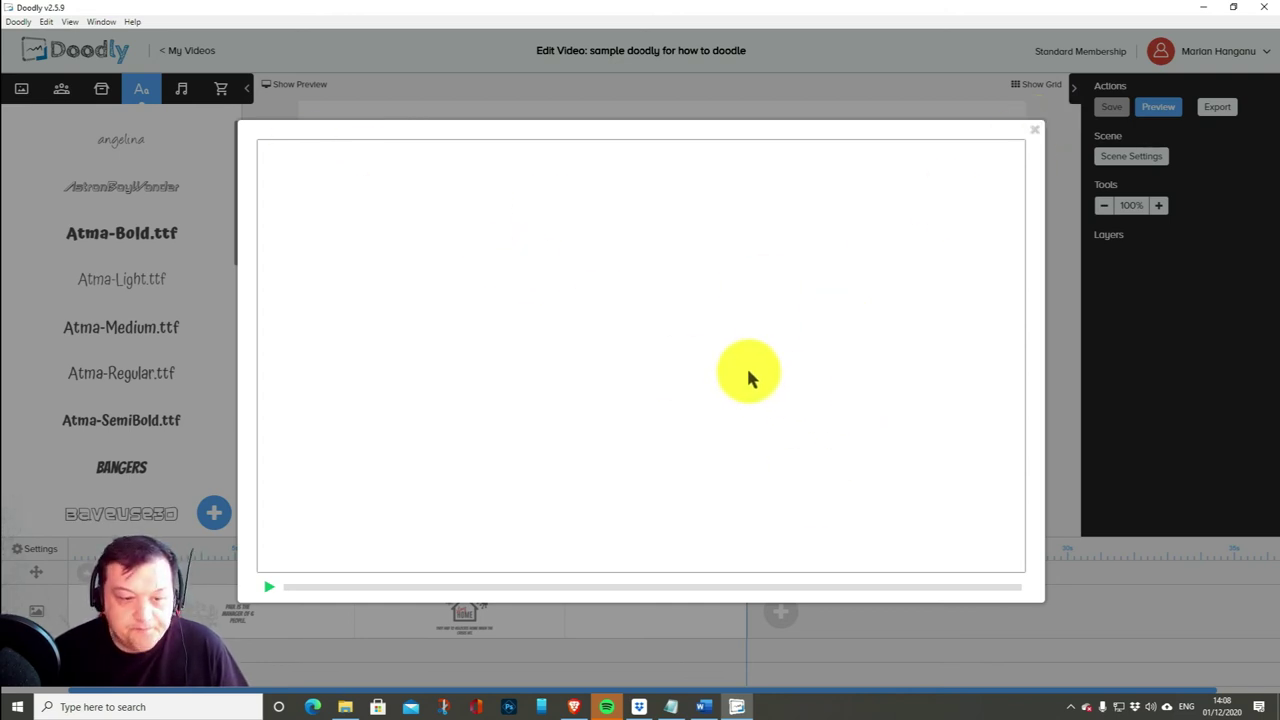
pyautogui.click(1036, 132)
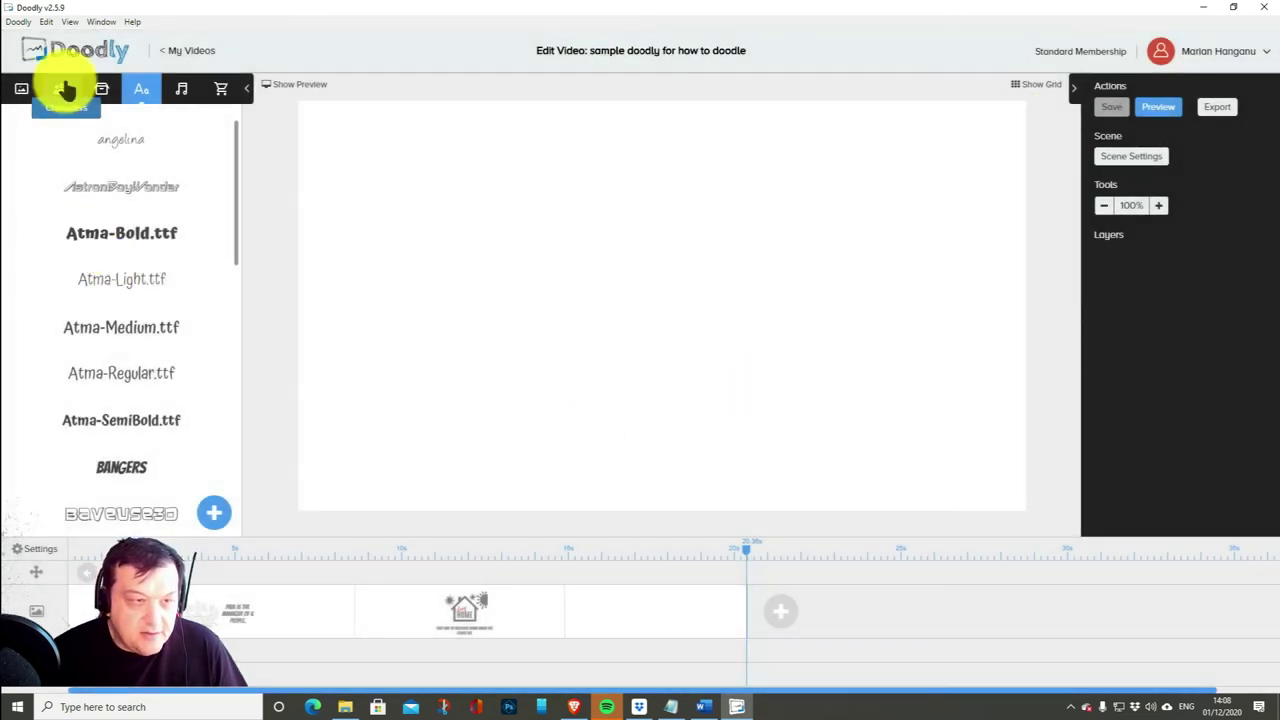